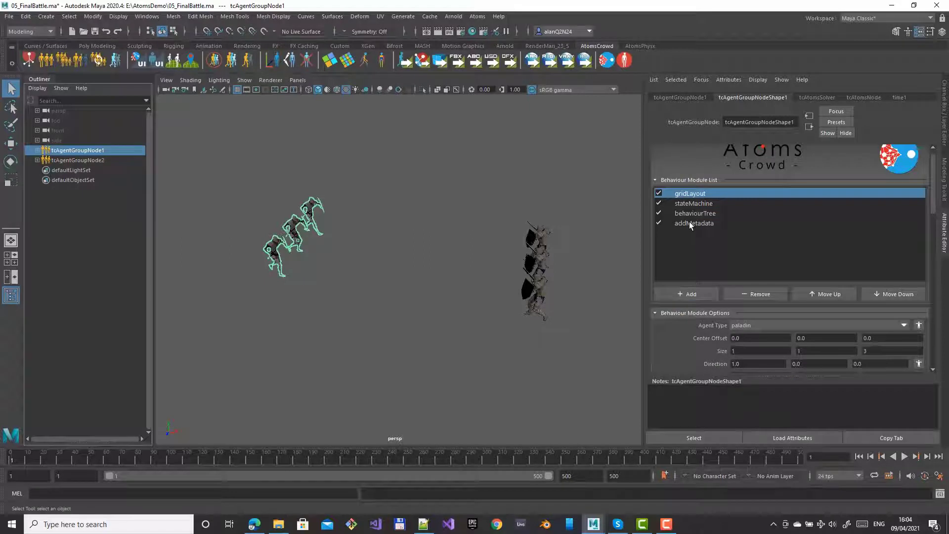
# - Set the addMetadata module's type to double and name the metadata avoidance@weight for tcAgentGroupNode1
pyautogui.click(690, 223)
pyautogui.click(730, 340)
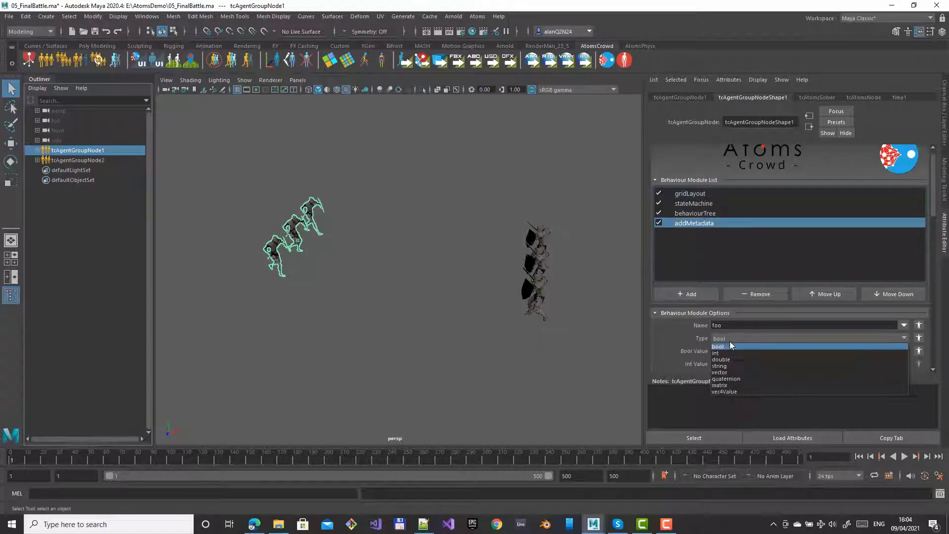
pyautogui.click(728, 358)
pyautogui.doubleClick(725, 326)
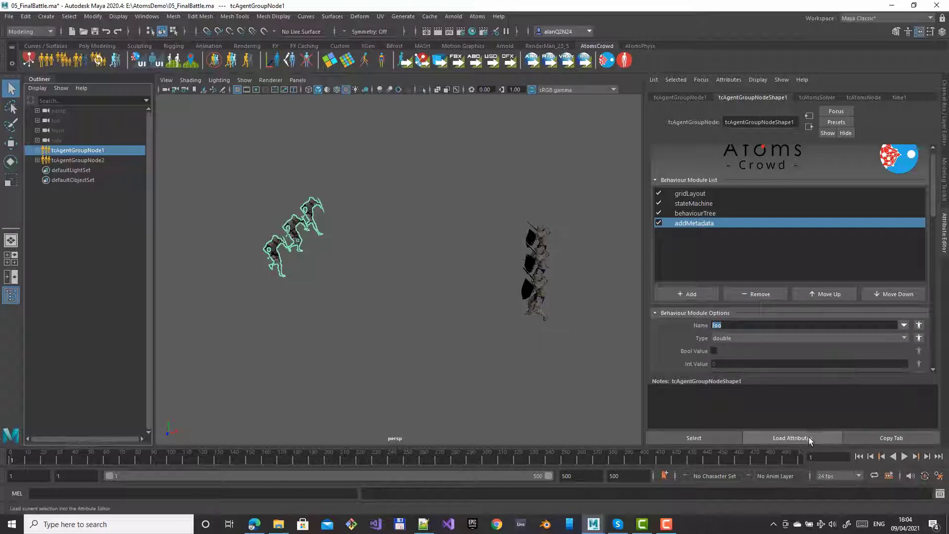
pyautogui.write('avoidance@weight')
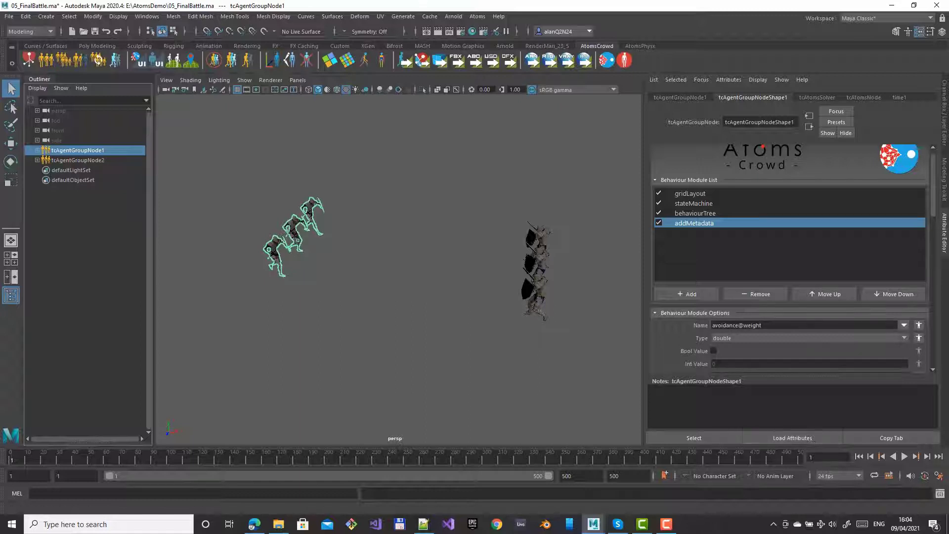
# - Set the addMetadata module's Double Value to 1.0 and enable Agent Creation Only
pyautogui.scroll(-3, 701, 339)
pyautogui.click(723, 320)
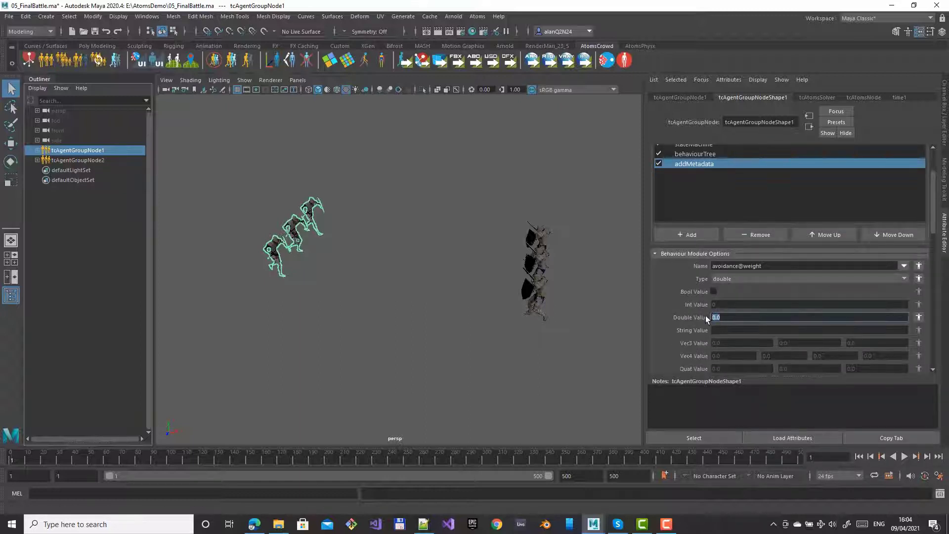
pyautogui.scroll(-4, 712, 327)
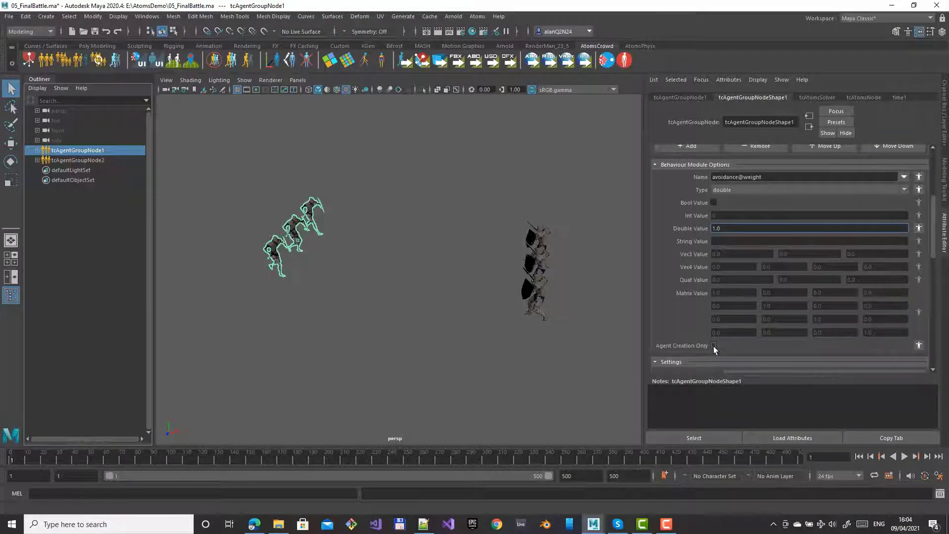
pyautogui.scroll(3, 686, 291)
pyautogui.scroll(3, 685, 292)
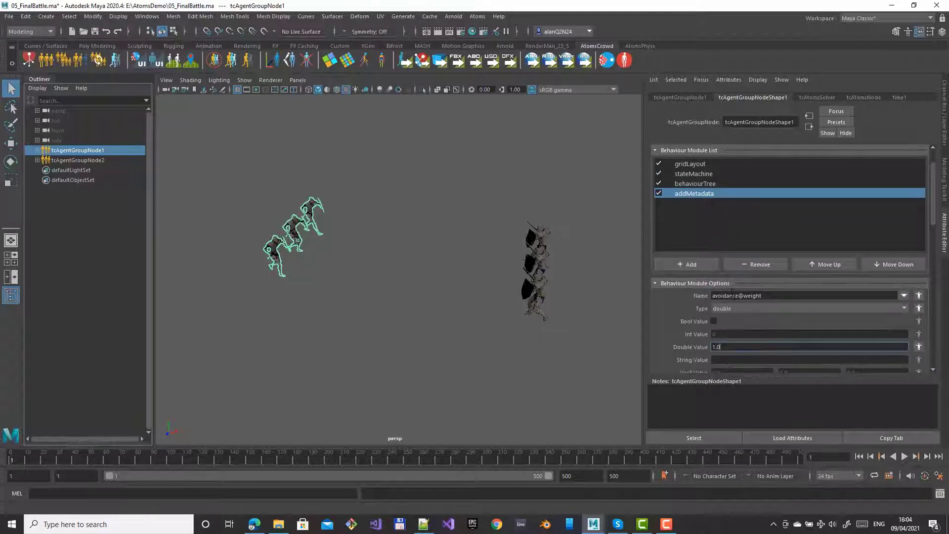
# - Rename the metadata entry in the addMetadata module to agentAvoidance@weight
pyautogui.moveTo(744, 296); pyautogui.dragTo(772, 298)
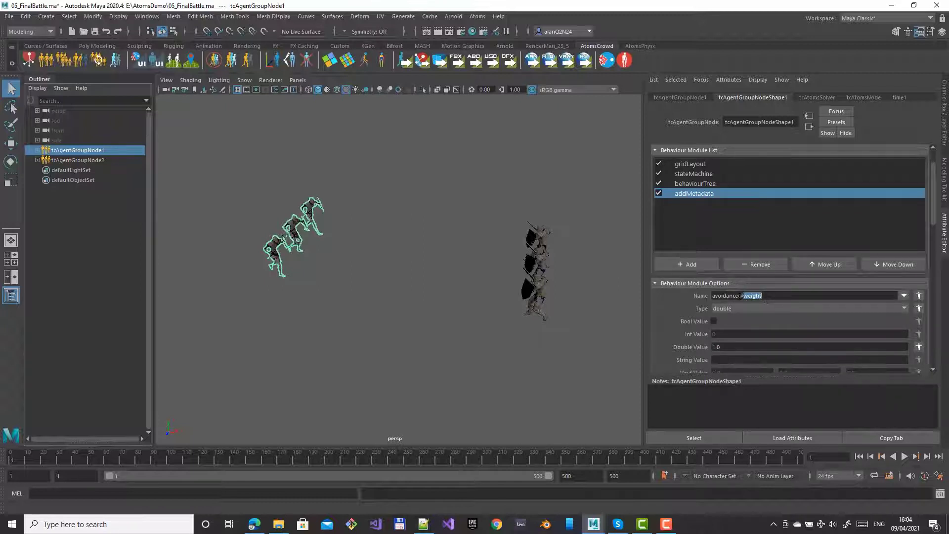
pyautogui.moveTo(741, 296); pyautogui.dragTo(702, 296)
pyautogui.click(738, 296)
pyautogui.write('agent')
pyautogui.press('Delete')
pyautogui.write('A')
pyautogui.moveTo(741, 297); pyautogui.dragTo(709, 296)
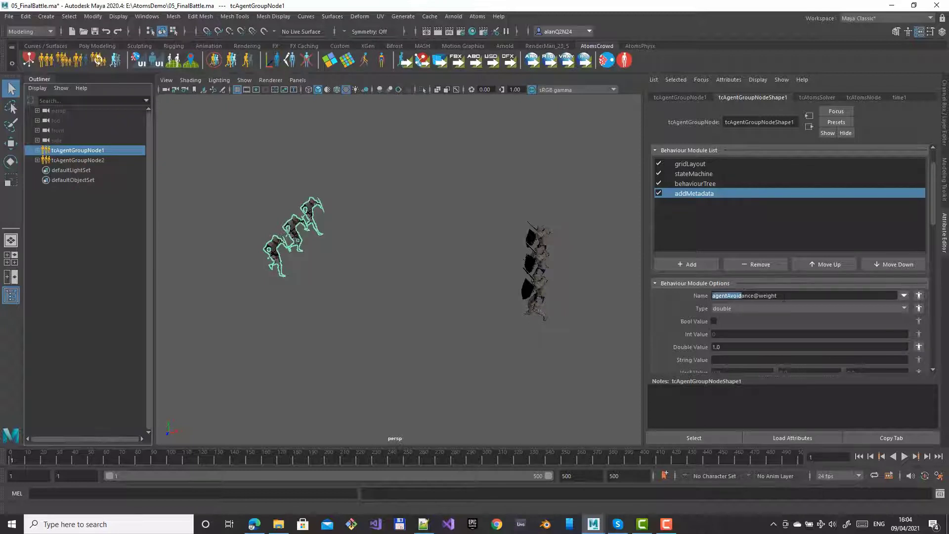
# - Add an agentAvoidance direction module to tcAgentGroupNode1's behaviour module list
pyautogui.click(686, 263)
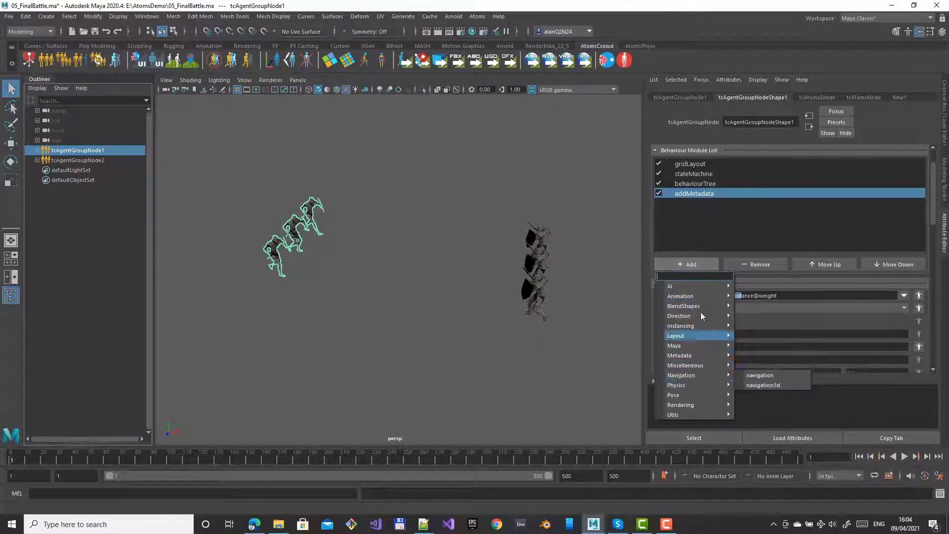
pyautogui.moveTo(696, 317)
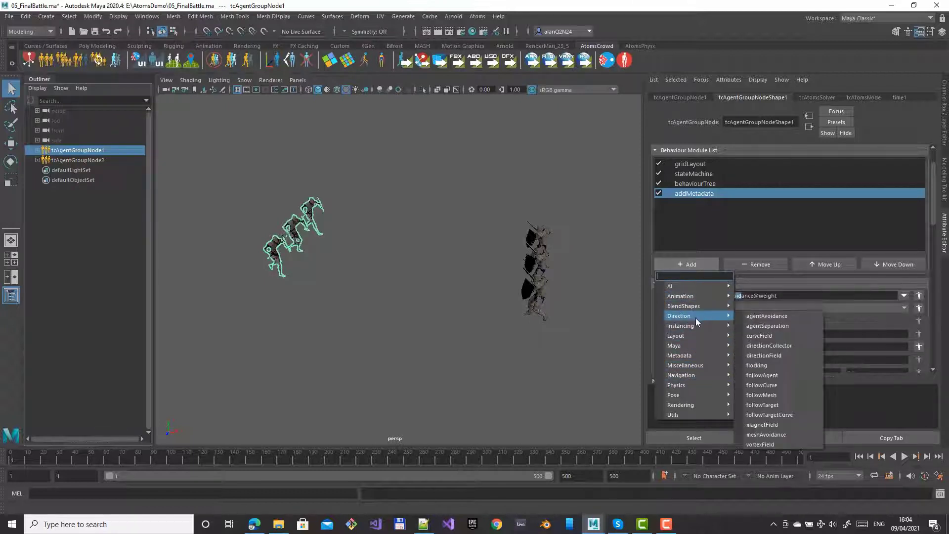
pyautogui.click(771, 317)
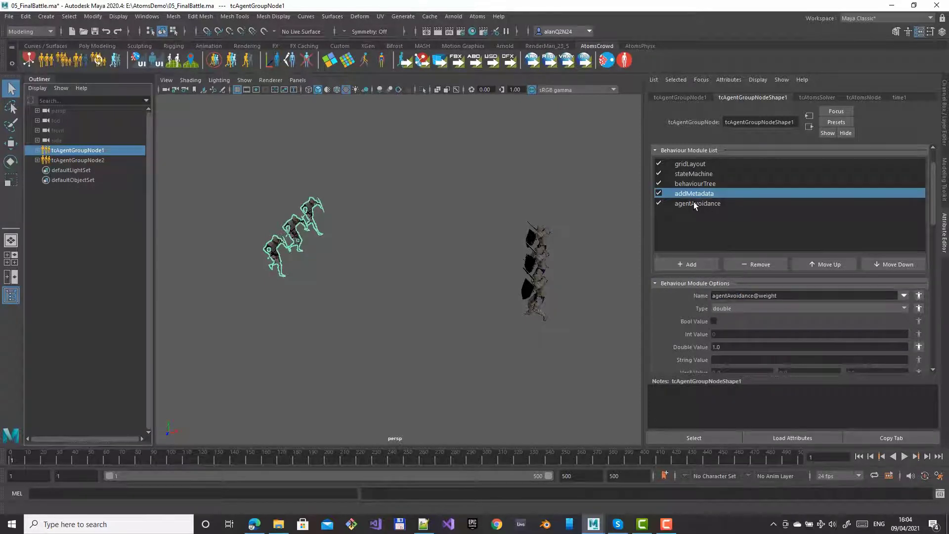
# - Compare the agentAvoidance module's Weight option with the addMetadata module's name, type, value and Agent Creation Only setting
pyautogui.click(698, 203)
pyautogui.click(703, 194)
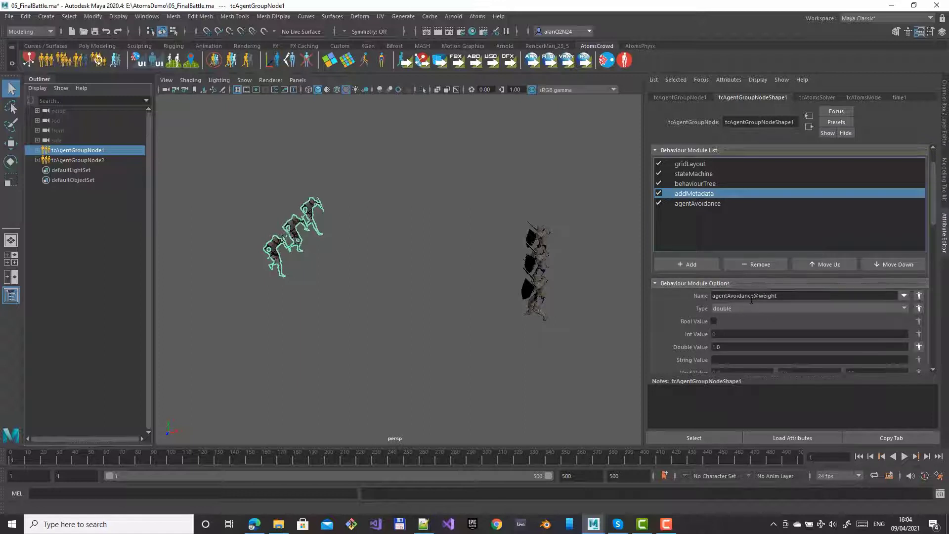
pyautogui.click(727, 204)
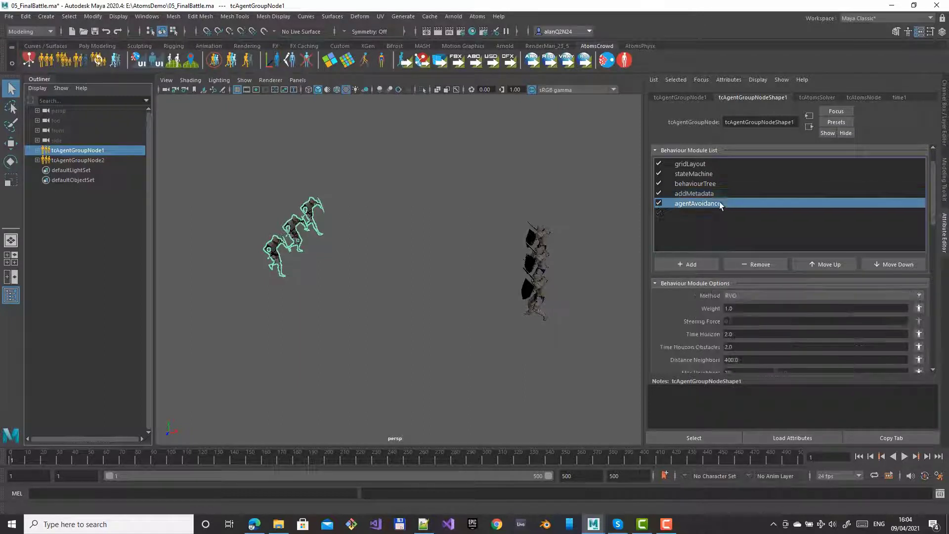
pyautogui.click(689, 194)
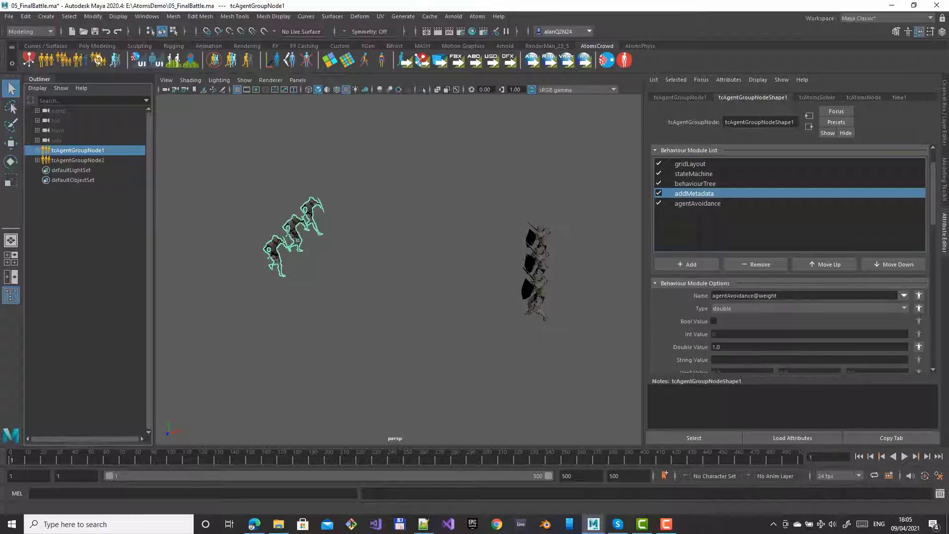
pyautogui.scroll(-3, 670, 319)
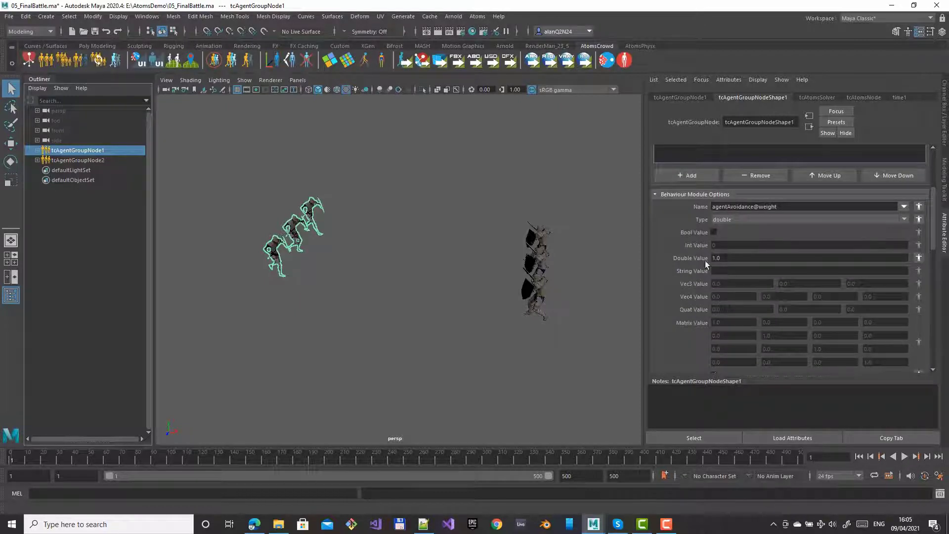
pyautogui.scroll(-2, 702, 297)
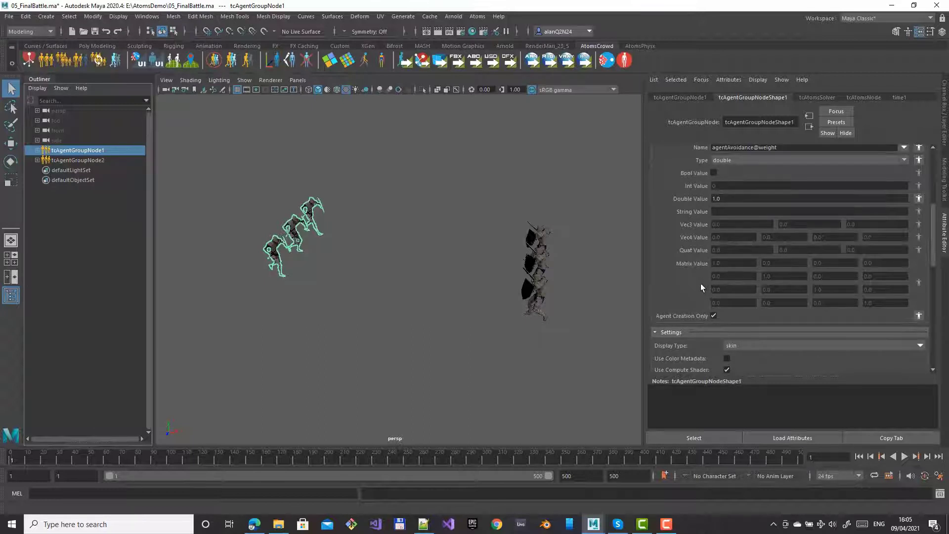
pyautogui.scroll(3, 697, 267)
pyautogui.scroll(2, 659, 291)
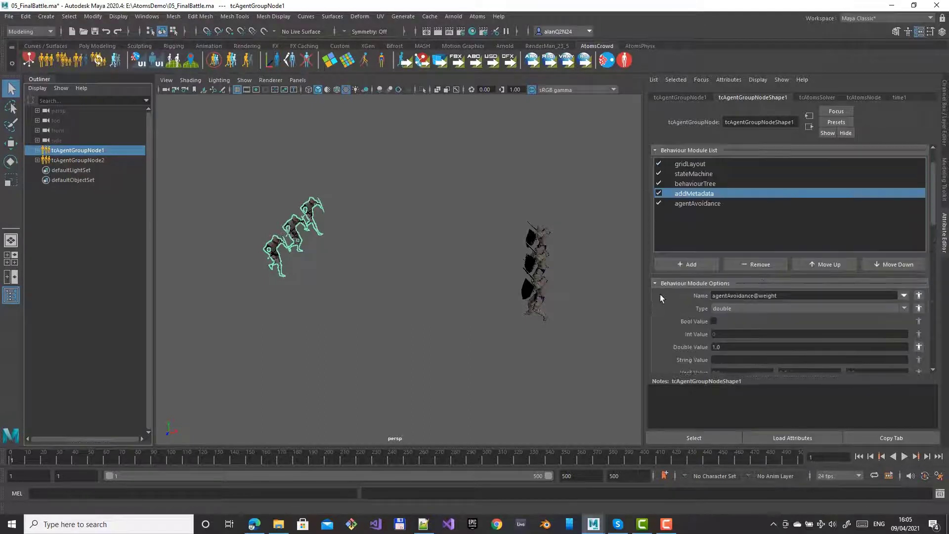
# - Set the agentAvoidance module's Distance Neighbors to 200 and Max Neighbors to 6
pyautogui.click(687, 204)
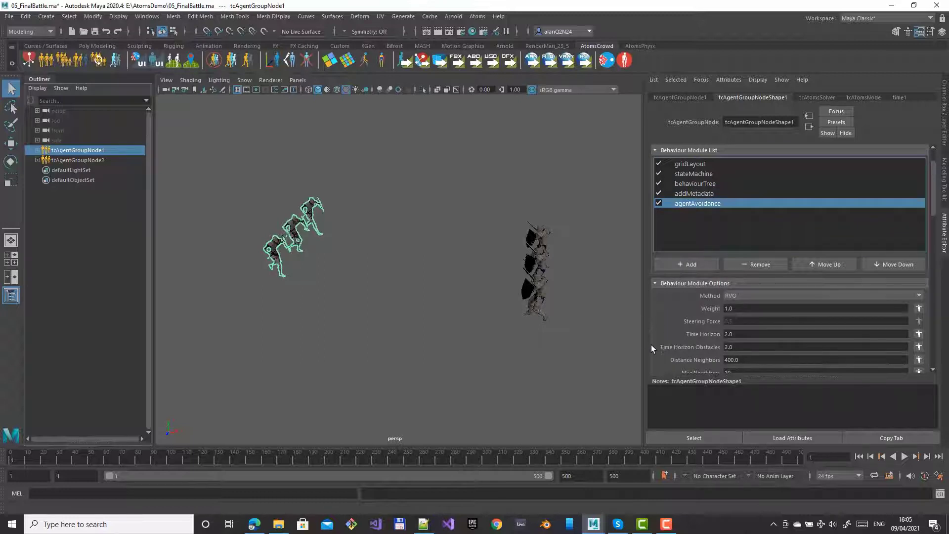
pyautogui.scroll(-2, 704, 322)
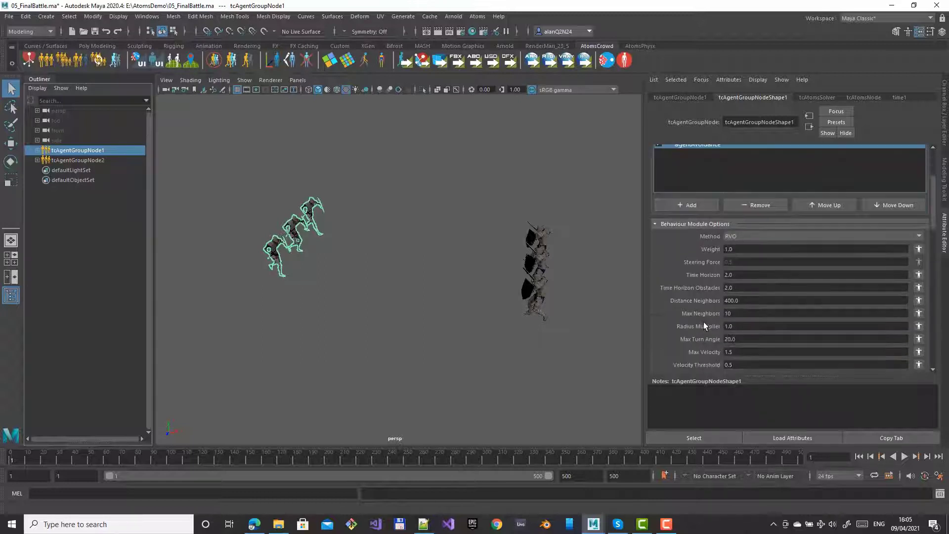
pyautogui.moveTo(744, 303); pyautogui.dragTo(718, 300)
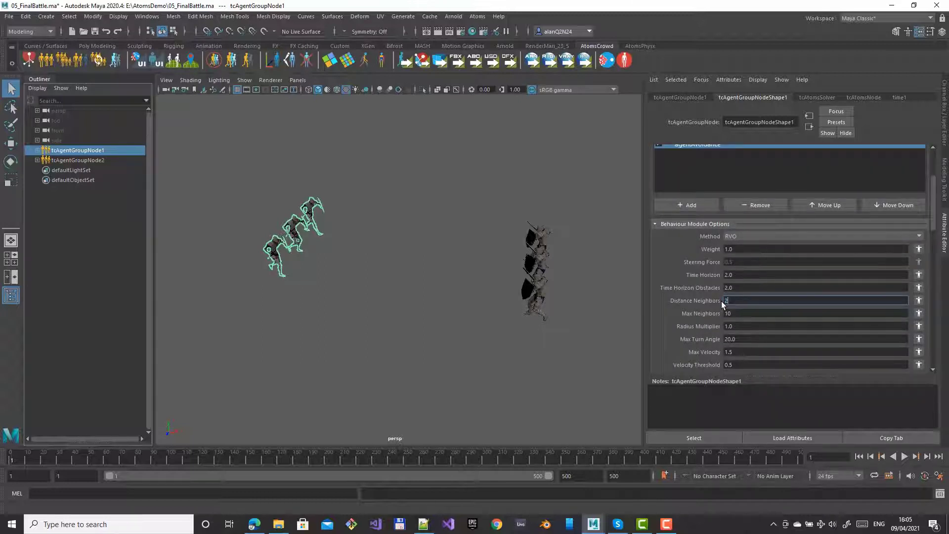
pyautogui.press('Tab')
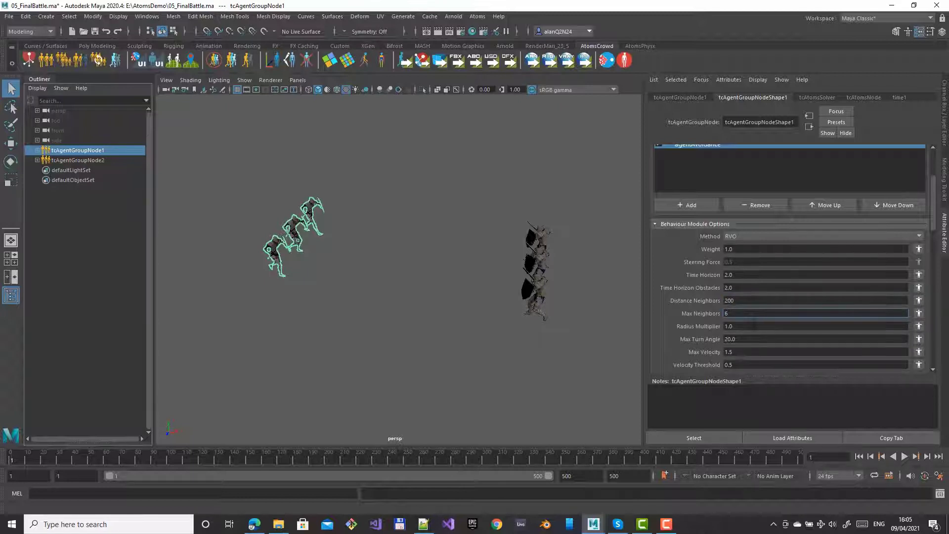
# - Add an Agent Groups entry to the agentAvoidance module and assign tcAgentGroupNodeShape2 to it
pyautogui.scroll(-4, 704, 335)
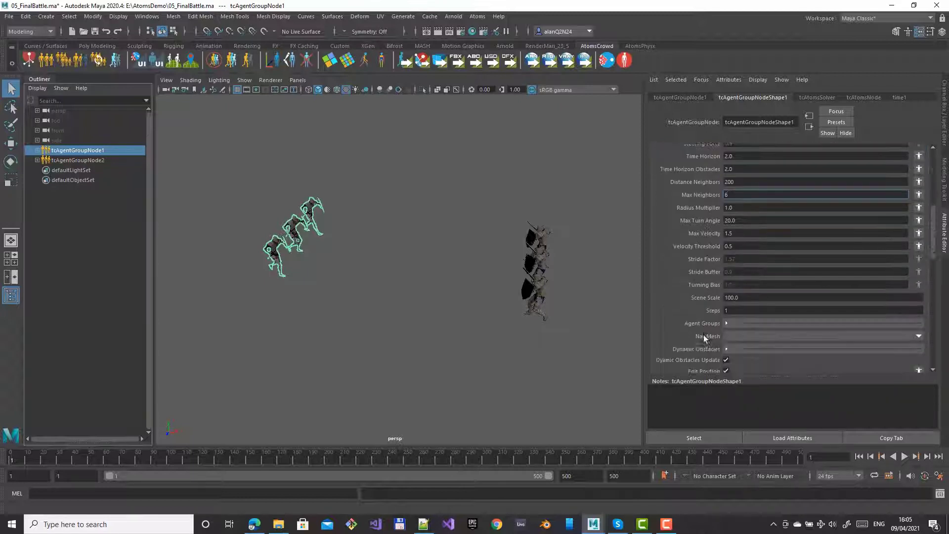
pyautogui.click(748, 324)
pyautogui.click(815, 337)
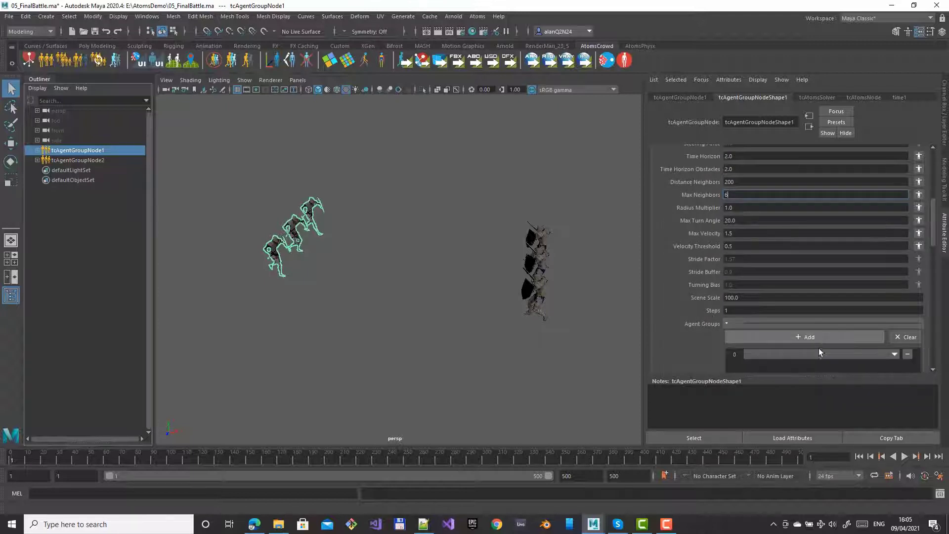
pyautogui.click(890, 354)
pyautogui.click(832, 369)
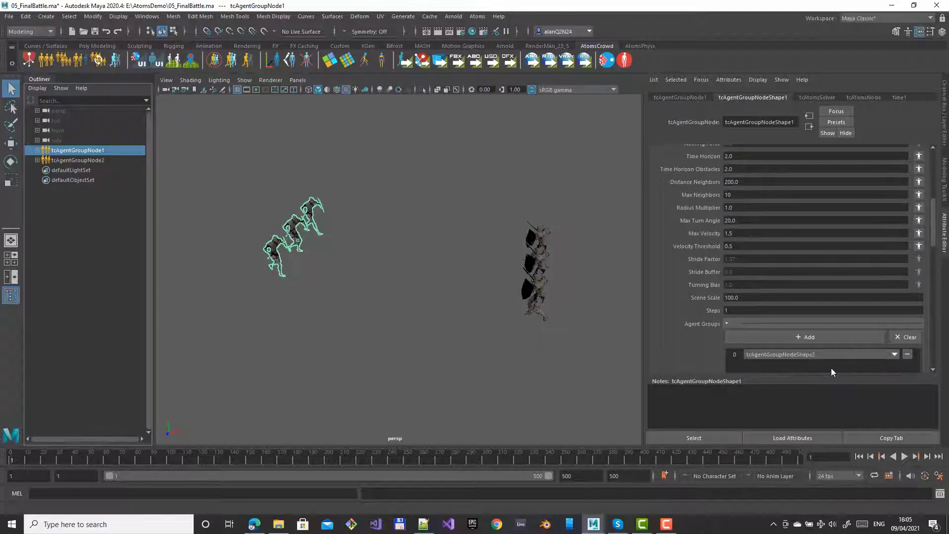
pyautogui.click(469, 201)
pyautogui.moveTo(469, 201); pyautogui.dragTo(560, 363)
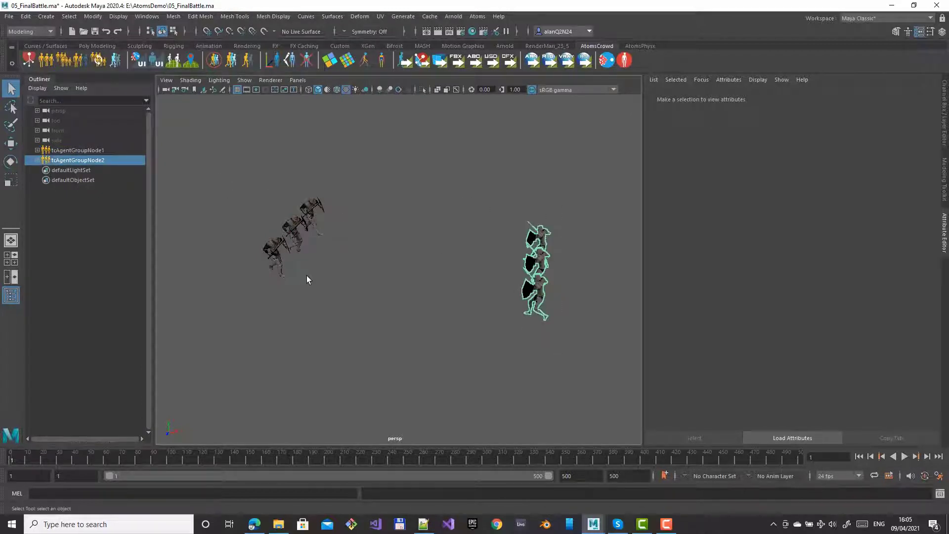
pyautogui.moveTo(306, 275); pyautogui.dragTo(266, 169)
pyautogui.click(602, 166)
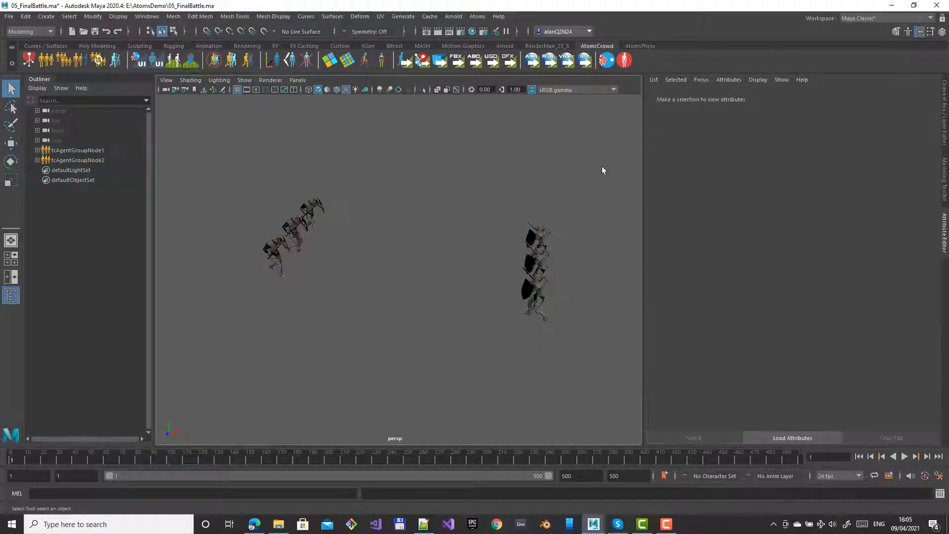
# - Copy the metadata name agentAvoidance@weight from tcAgentGroupNode1's addMetadata module
pyautogui.click(82, 150)
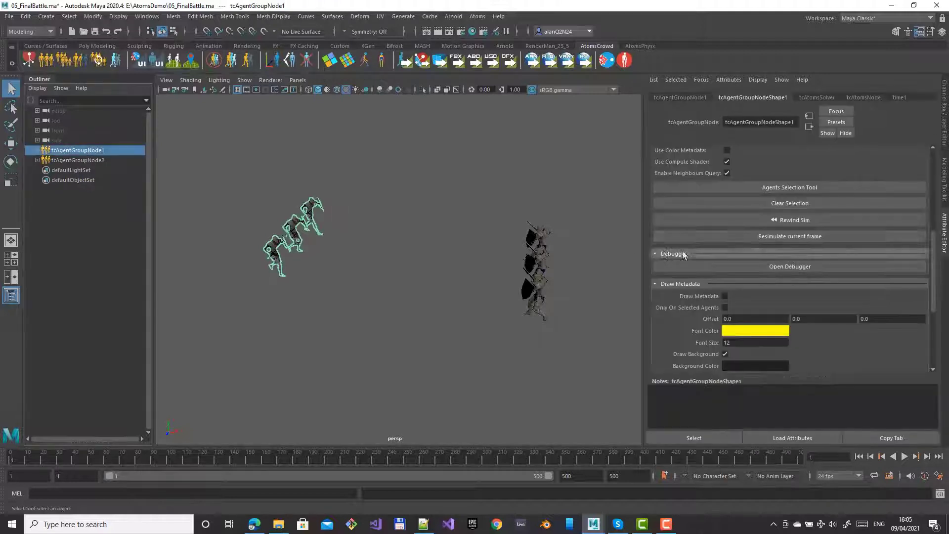
pyautogui.click(690, 195)
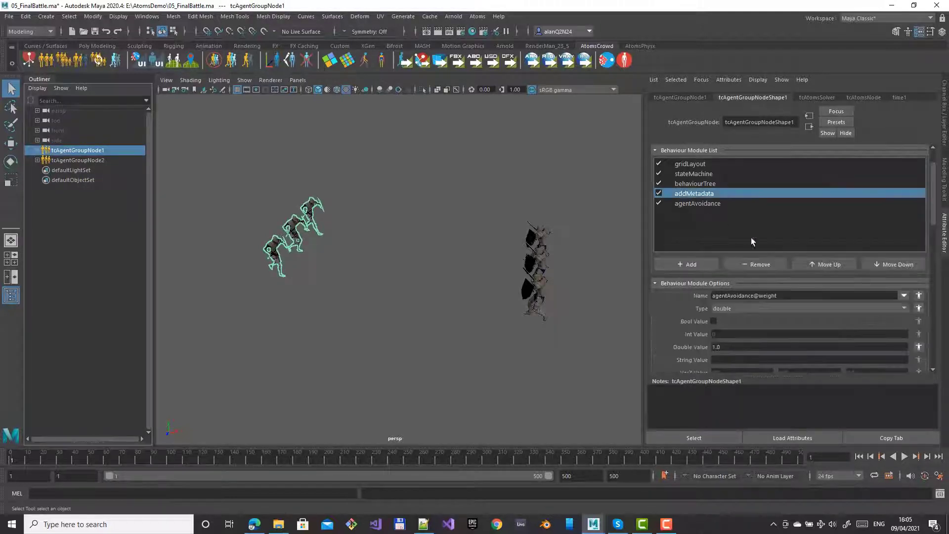
pyautogui.tripleClick(753, 295)
pyautogui.hotkey('ctrl', 'c')
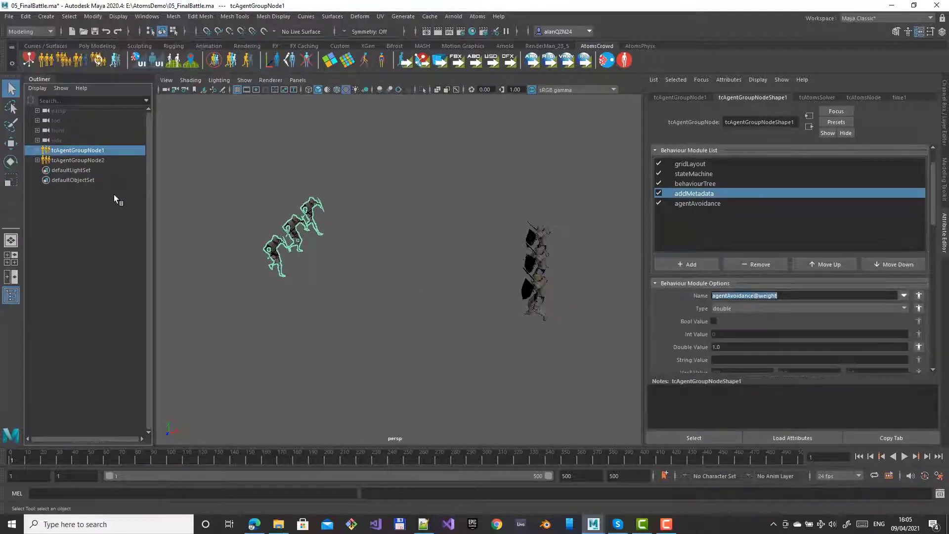
# - Add an addMetadata module to tcAgentGroupNode2's behaviour module list and select it
pyautogui.click(99, 161)
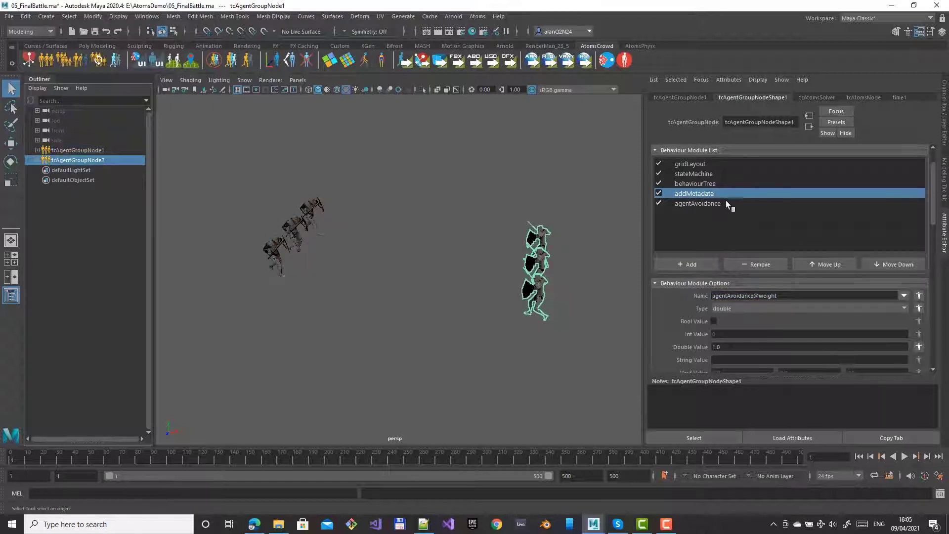
pyautogui.click(694, 264)
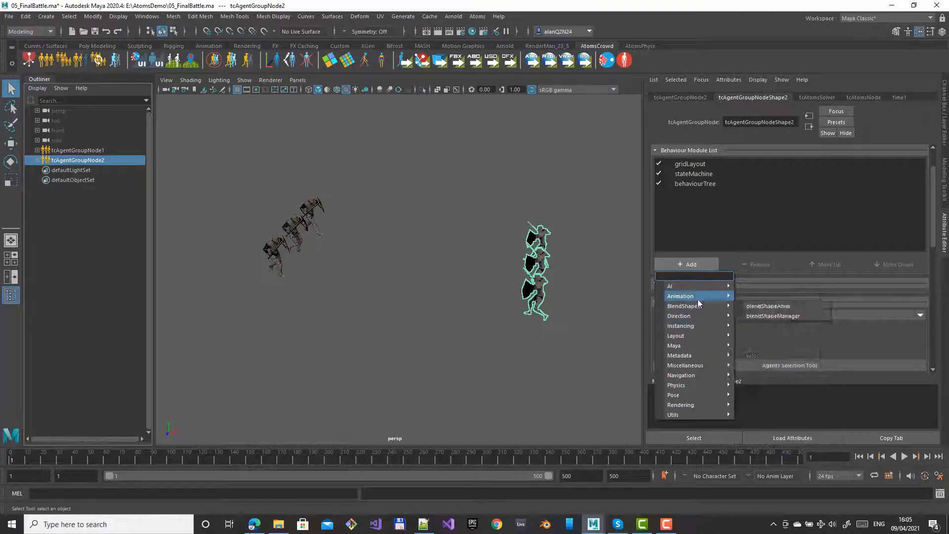
pyautogui.moveTo(692, 355)
pyautogui.click(772, 356)
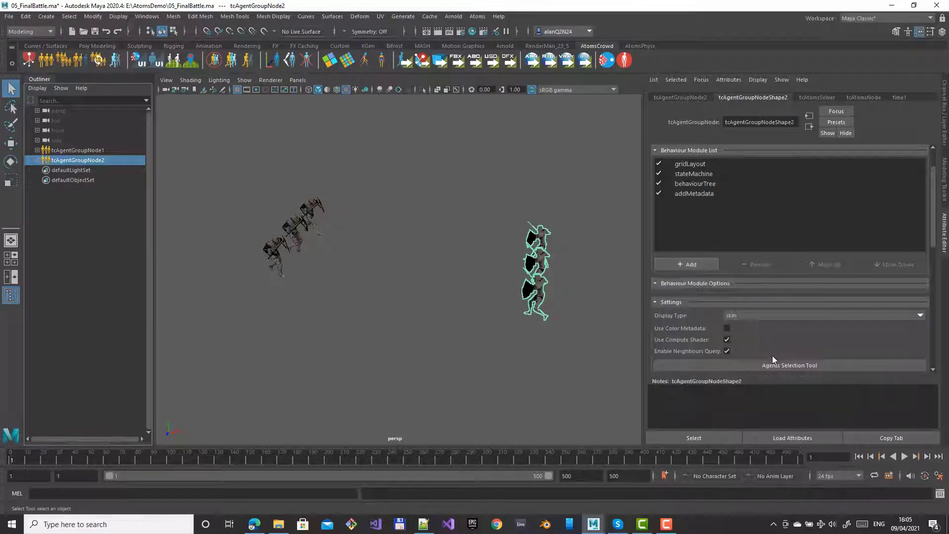
pyautogui.click(690, 192)
# - Configure the addMetadata module with the name agentAvoidance@weight, type double and a Double Value of 1.0
pyautogui.doubleClick(722, 296)
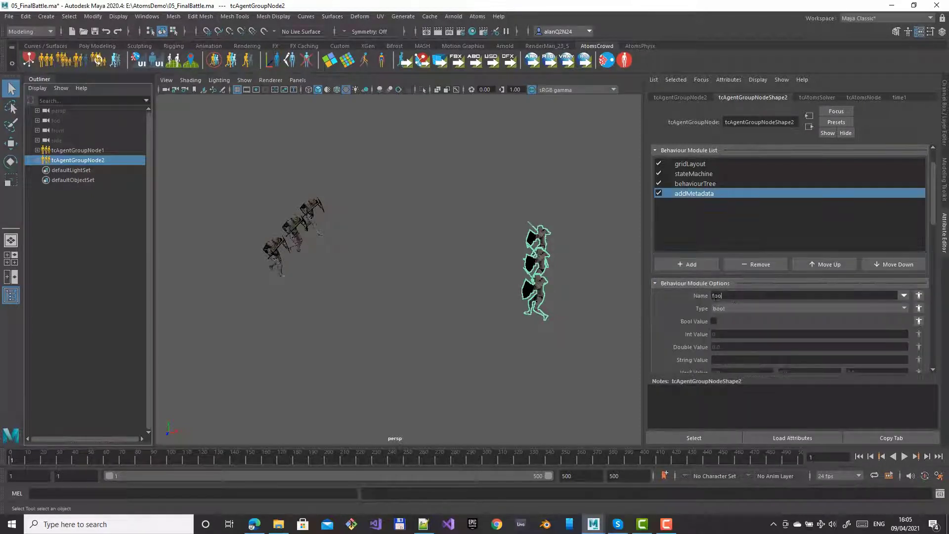
pyautogui.hotkey('ctrl', 'v')
pyautogui.click(903, 311)
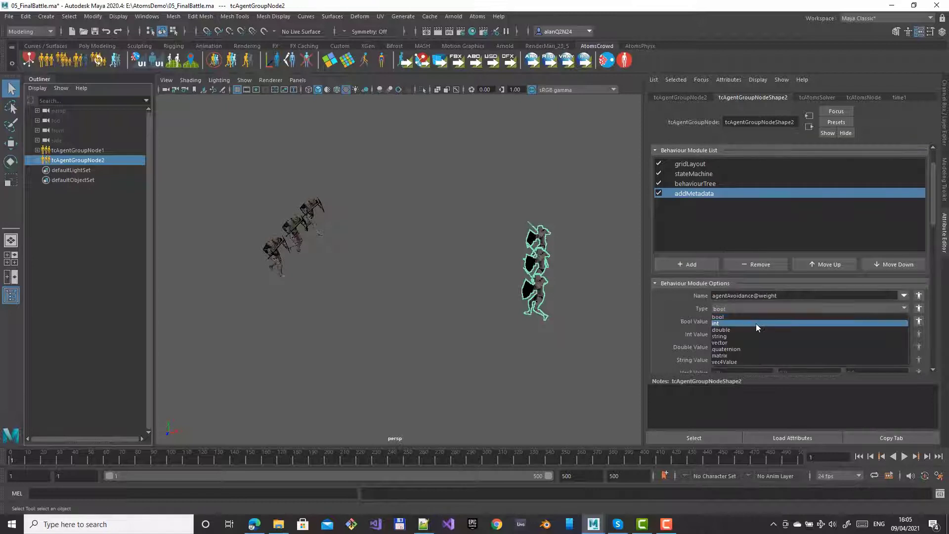
pyautogui.click(743, 331)
pyautogui.click(719, 347)
pyautogui.doubleClick(720, 347)
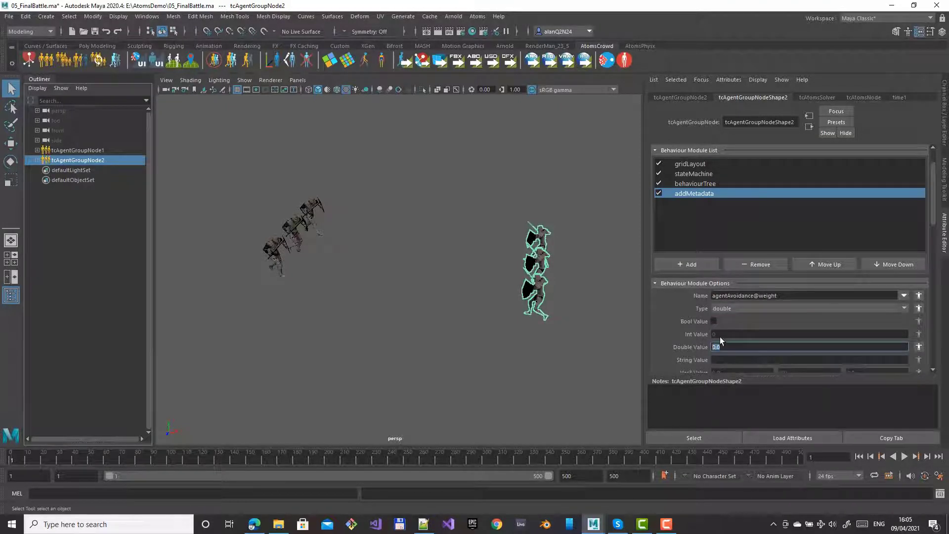
pyautogui.write('1.0')
pyautogui.scroll(-5, 679, 336)
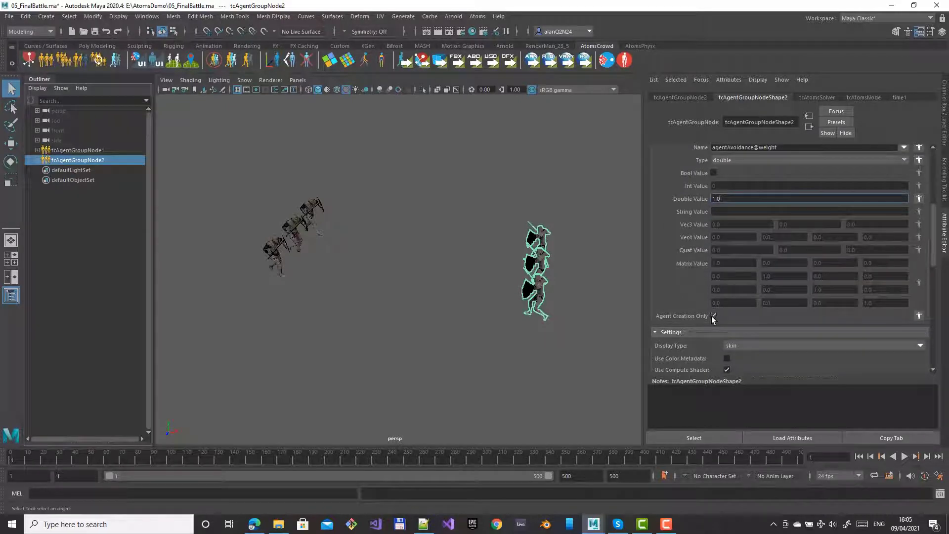
# - Add an agentAvoidance module to tcAgentGroupNode2's behaviour module list
pyautogui.scroll(5, 672, 280)
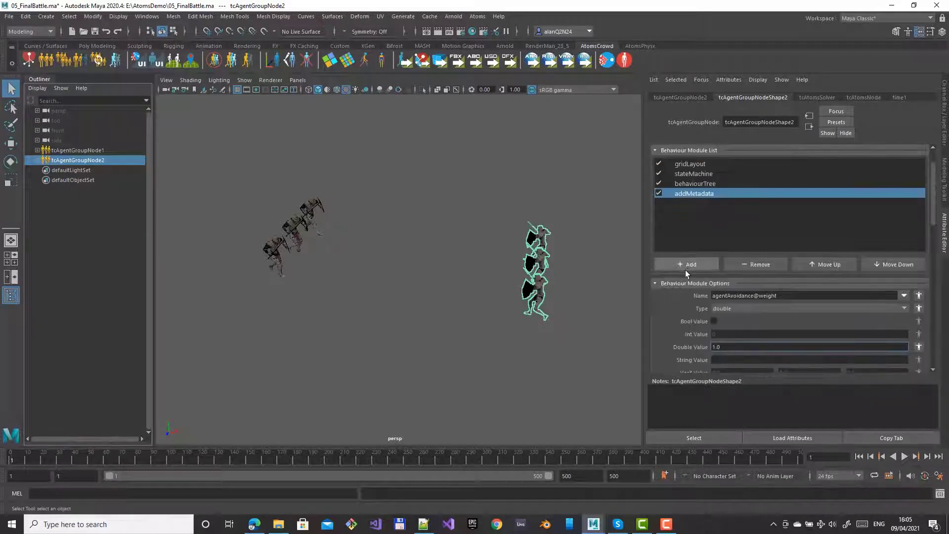
pyautogui.click(687, 266)
pyautogui.moveTo(701, 316)
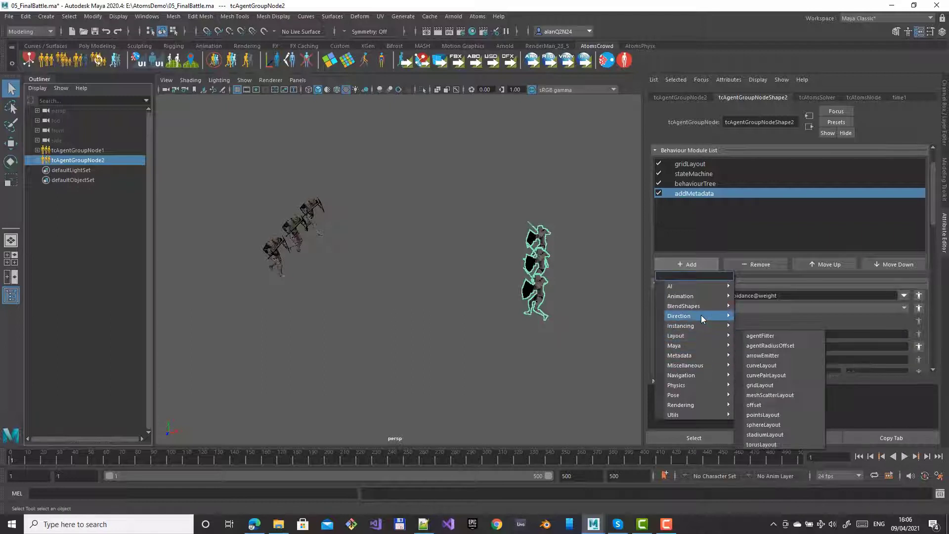
pyautogui.click(767, 316)
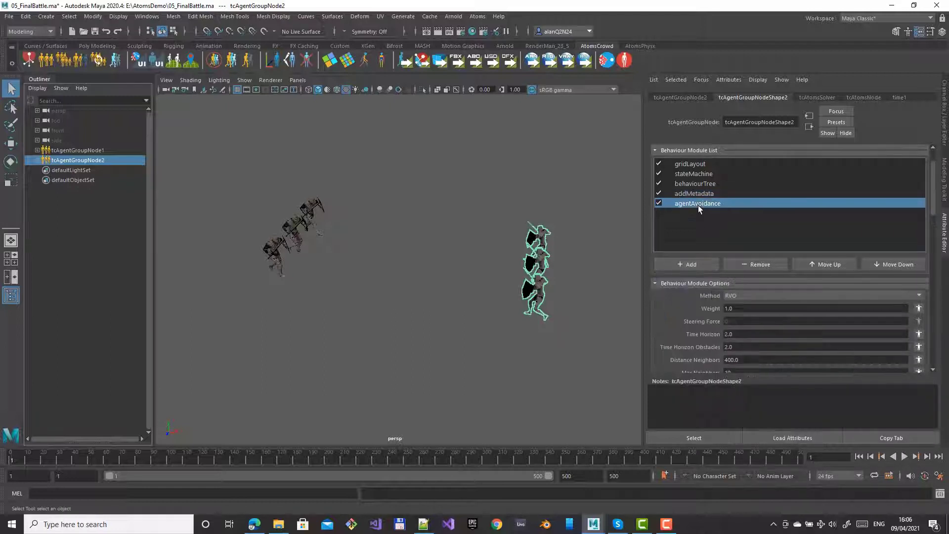
# - Set Distance Neighbors to 200 and Max Neighbors to 6 on tcAgentGroupNode2's agentAvoidance module
pyautogui.scroll(-1, 678, 339)
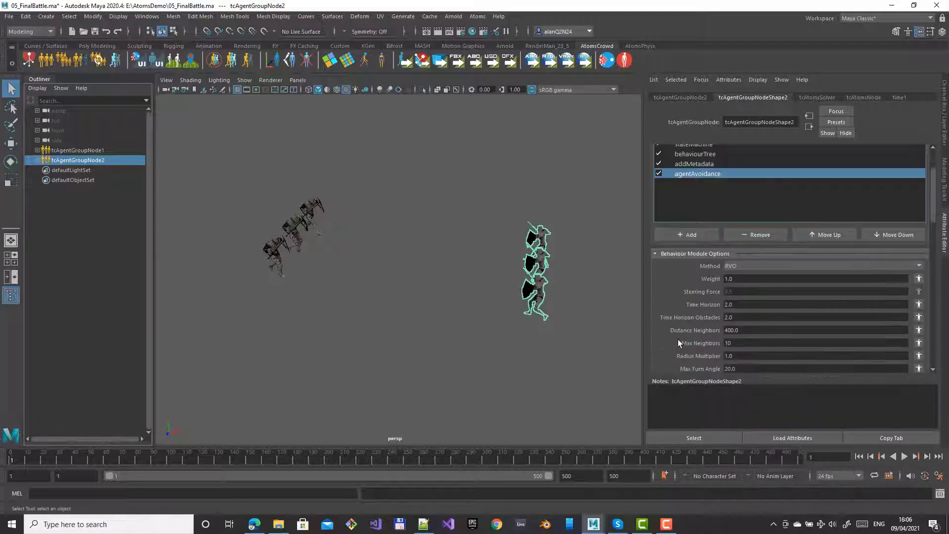
pyautogui.moveTo(744, 331); pyautogui.dragTo(706, 322)
pyautogui.write('200')
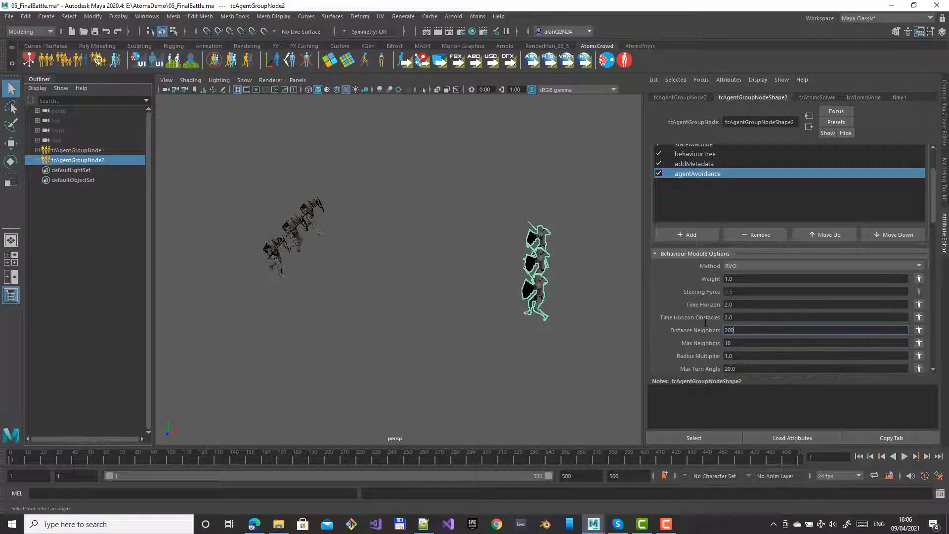
pyautogui.press('Tab')
pyautogui.write('6')
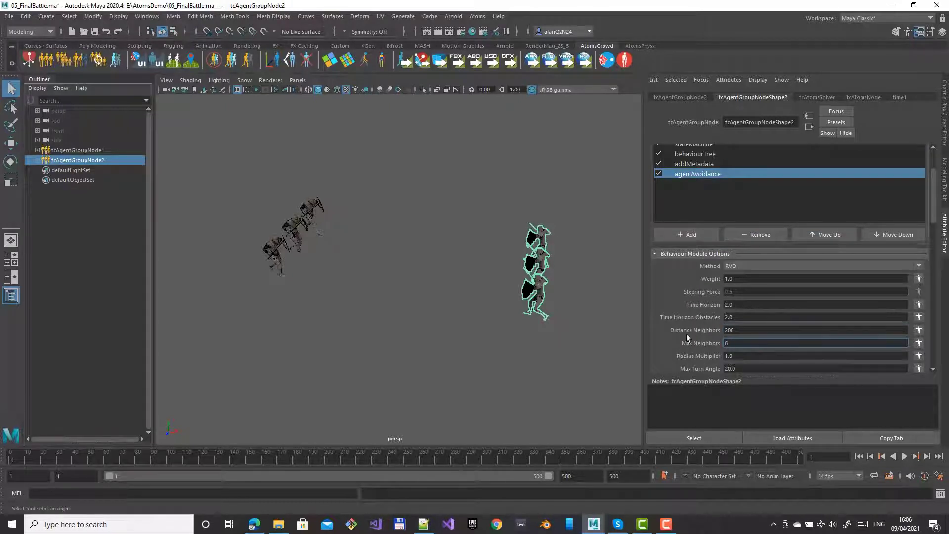
# - Add an Agent Groups entry to tcAgentGroupNode2's agentAvoidance module and assign tcAgentGroupNodeShape1 to it
pyautogui.scroll(-5, 706, 323)
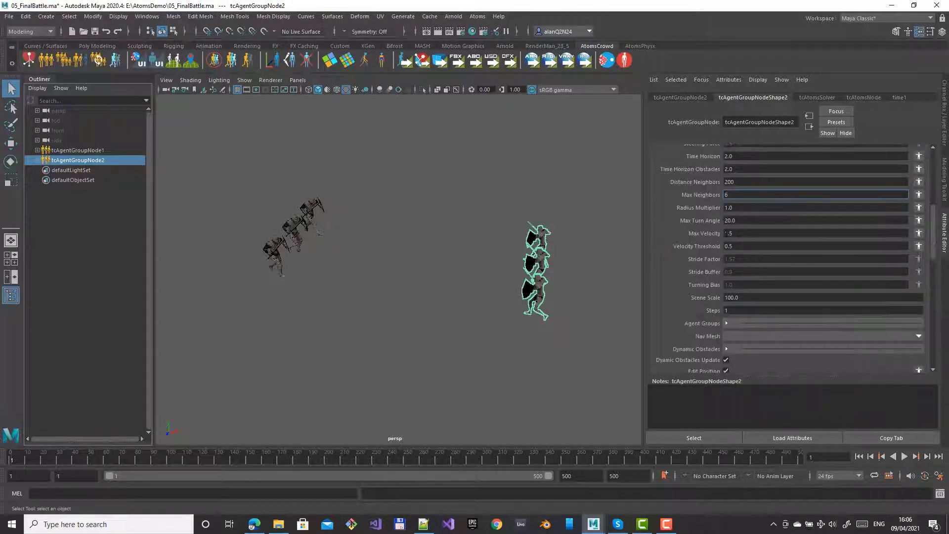
pyautogui.click(742, 324)
pyautogui.click(807, 336)
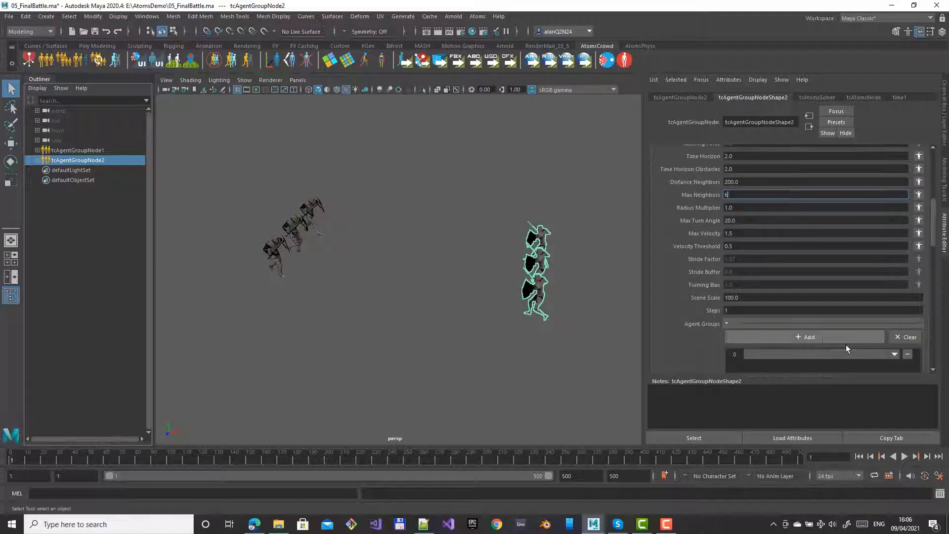
pyautogui.click(895, 354)
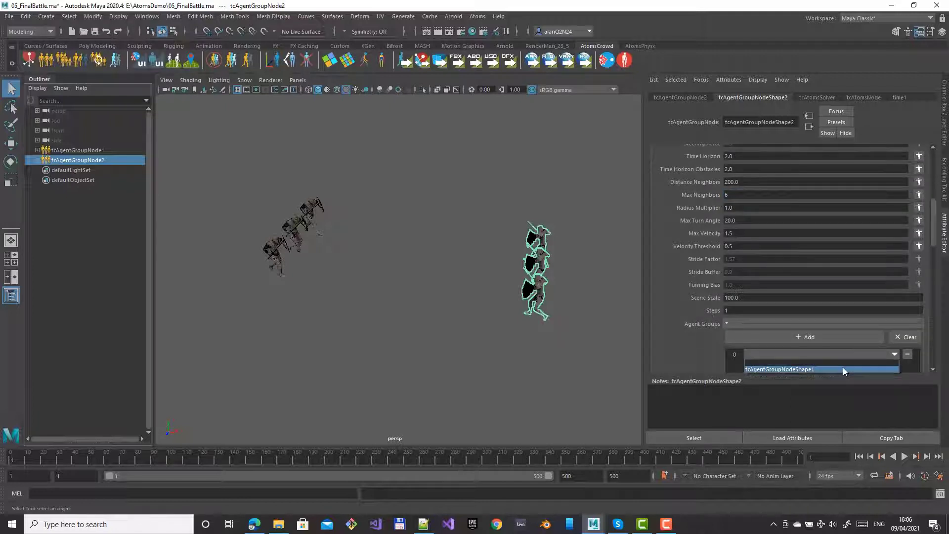
pyautogui.click(816, 368)
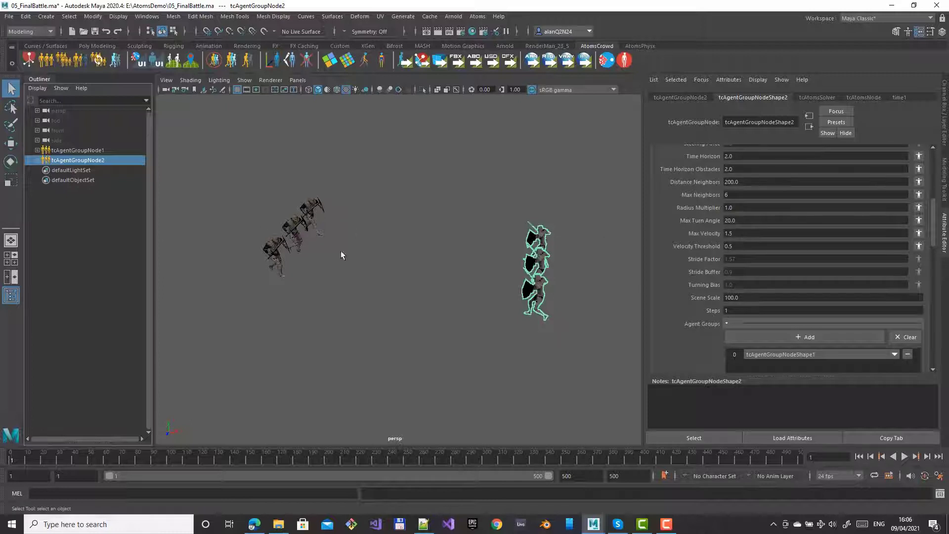
# - Open the paladin agent type in the Atoms UI and set its Radius to 30
pyautogui.scroll(5, 685, 233)
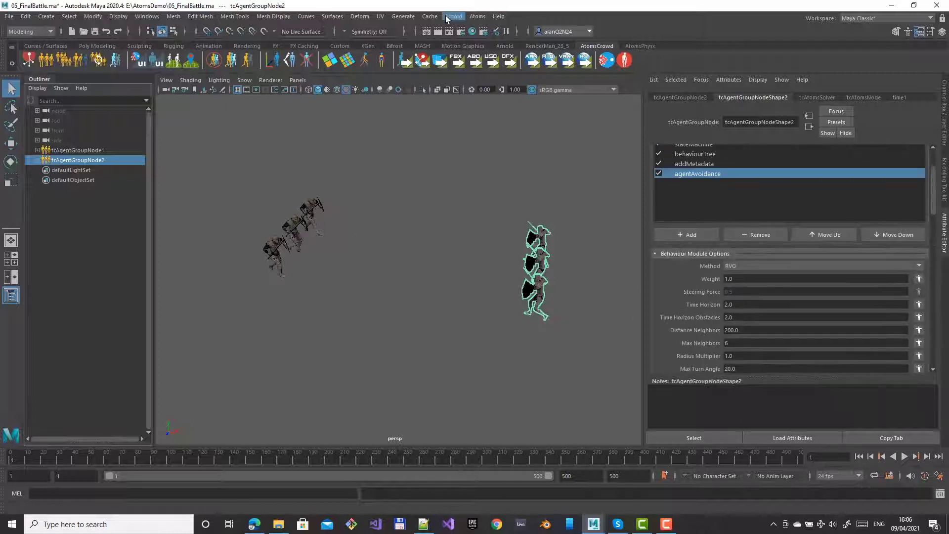
pyautogui.click(477, 16)
pyautogui.click(503, 142)
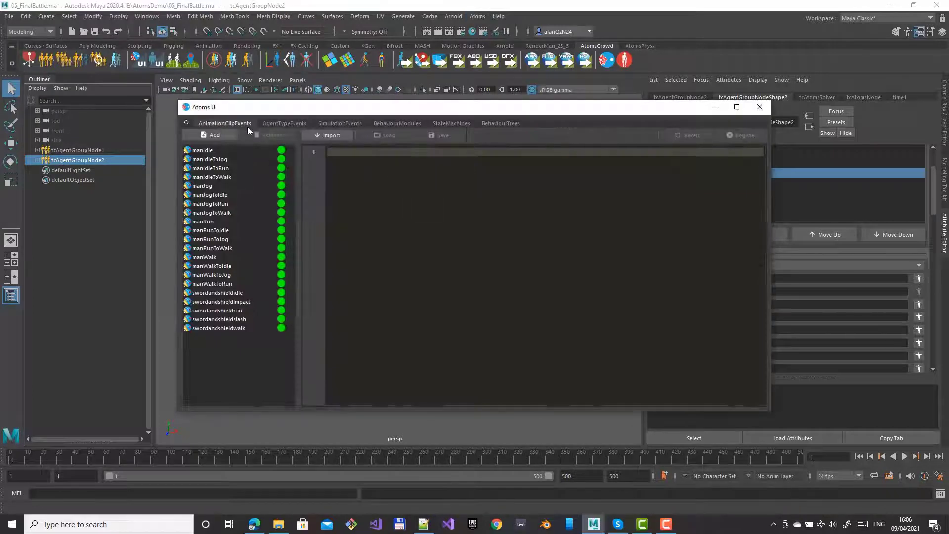
pyautogui.click(291, 123)
pyautogui.click(200, 159)
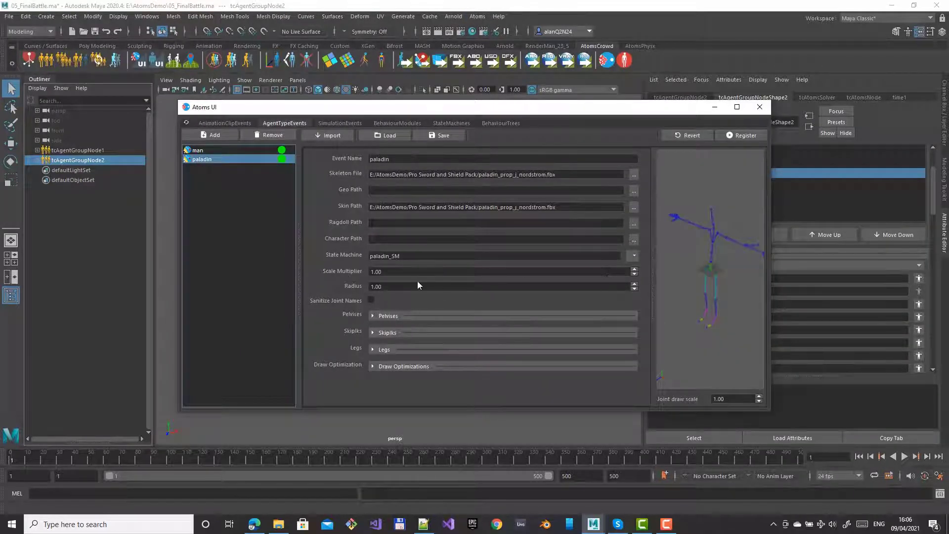
pyautogui.moveTo(394, 286); pyautogui.dragTo(352, 280)
pyautogui.write('30')
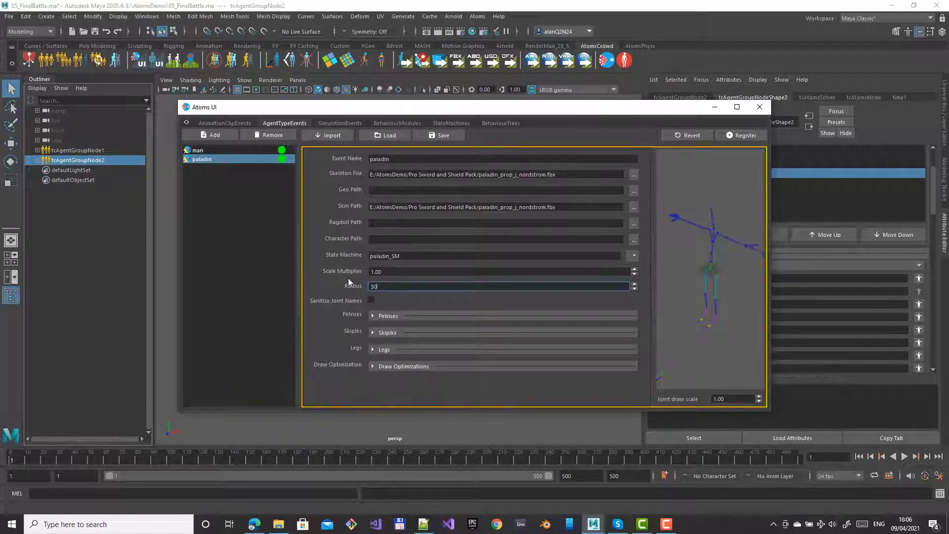
pyautogui.press('Return')
# - Turn on Draw Radius in the paladin preview and register the updated agent type
pyautogui.rightClick(708, 223)
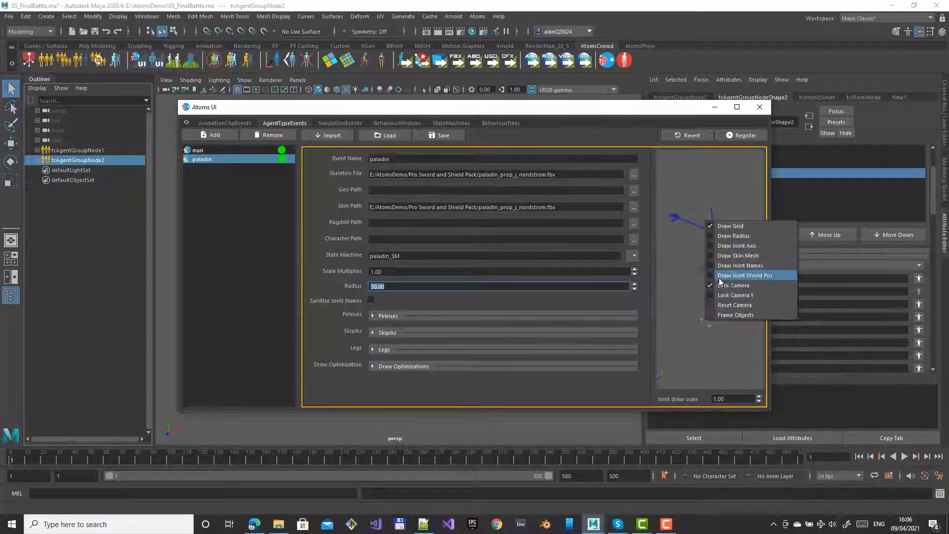
pyautogui.click(727, 236)
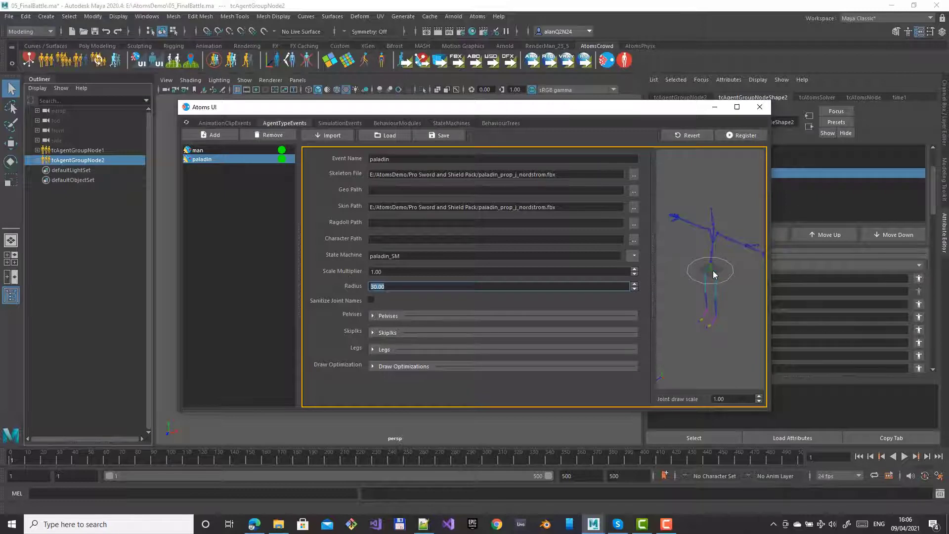
pyautogui.moveTo(713, 271); pyautogui.dragTo(708, 307)
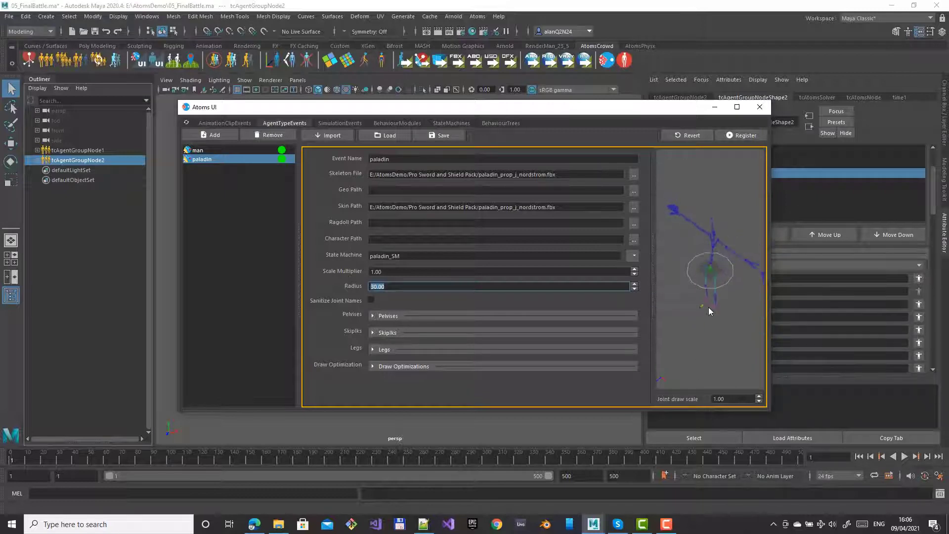
pyautogui.click(746, 138)
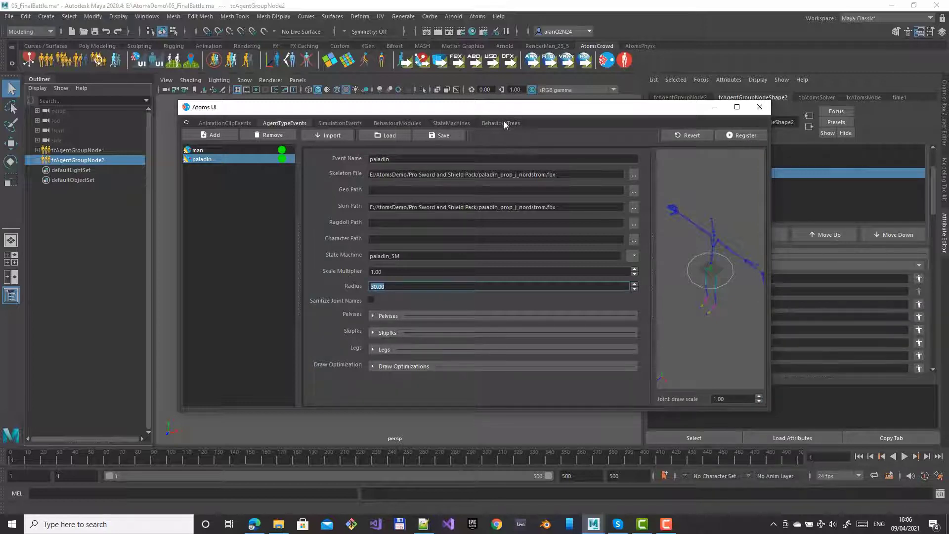
# - Open the paladin_BT behaviour tree and enlarge the Atoms UI window to give the node graph more room
pyautogui.click(502, 123)
pyautogui.click(209, 149)
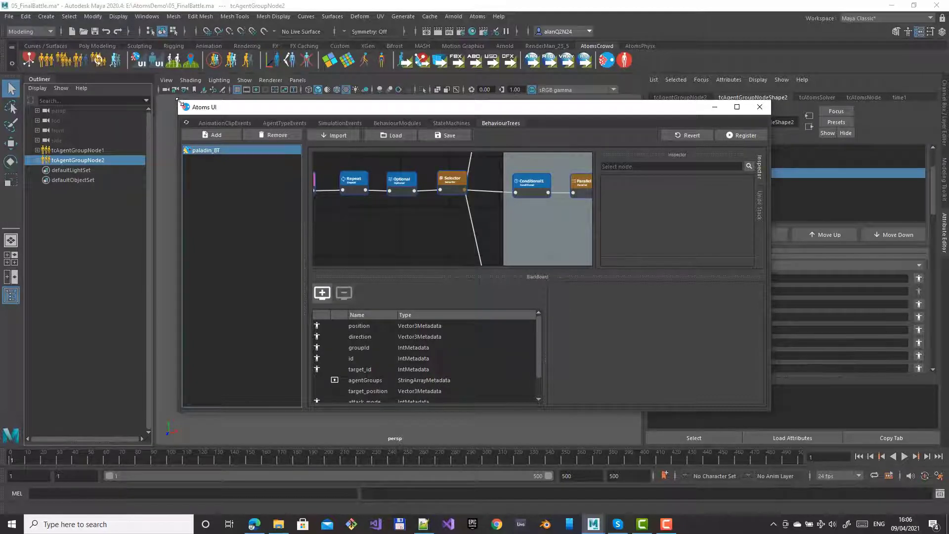
pyautogui.moveTo(179, 98); pyautogui.dragTo(90, 42)
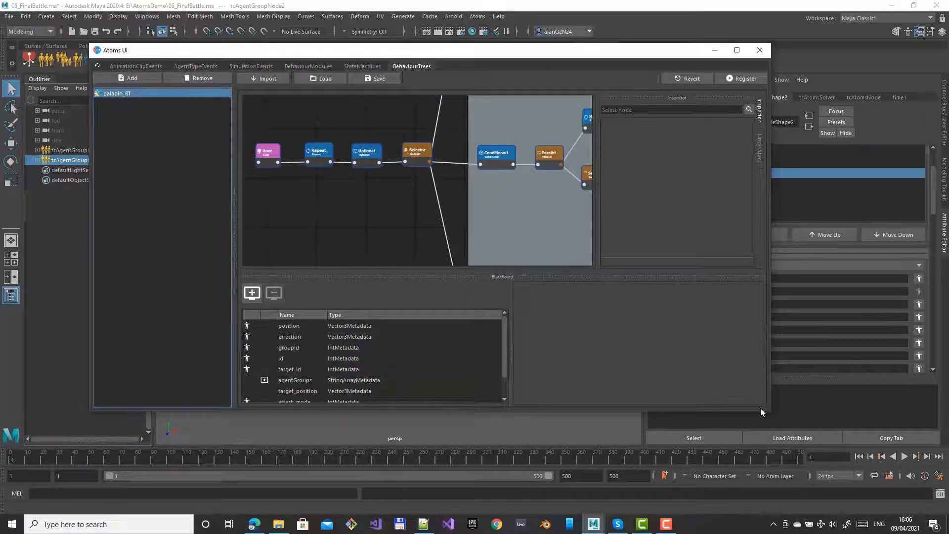
pyautogui.moveTo(771, 413); pyautogui.dragTo(908, 482)
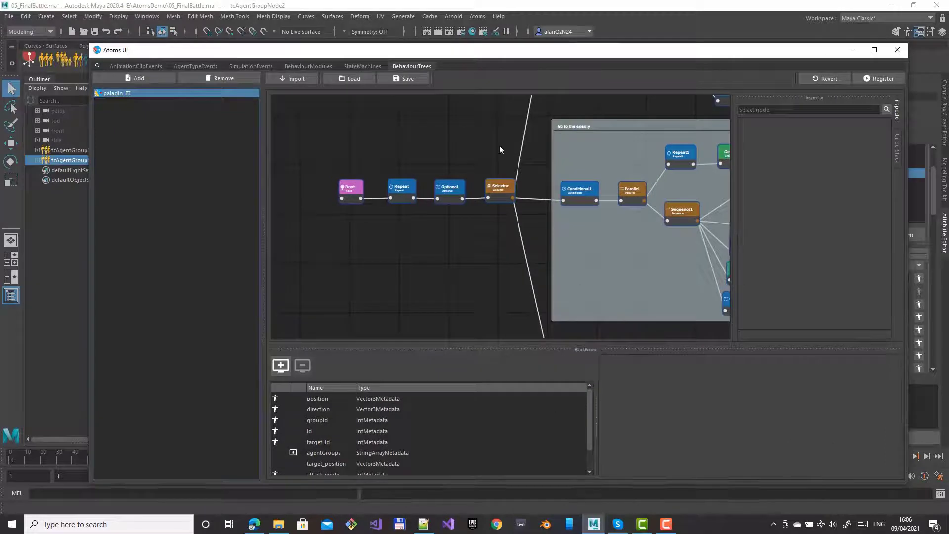
# - Add a SetAgentMetadata node to paladin_BT as a new child of the Sequence2 node
pyautogui.moveTo(499, 146); pyautogui.dragTo(361, 239, button='middle')
pyautogui.scroll(2, 414, 213)
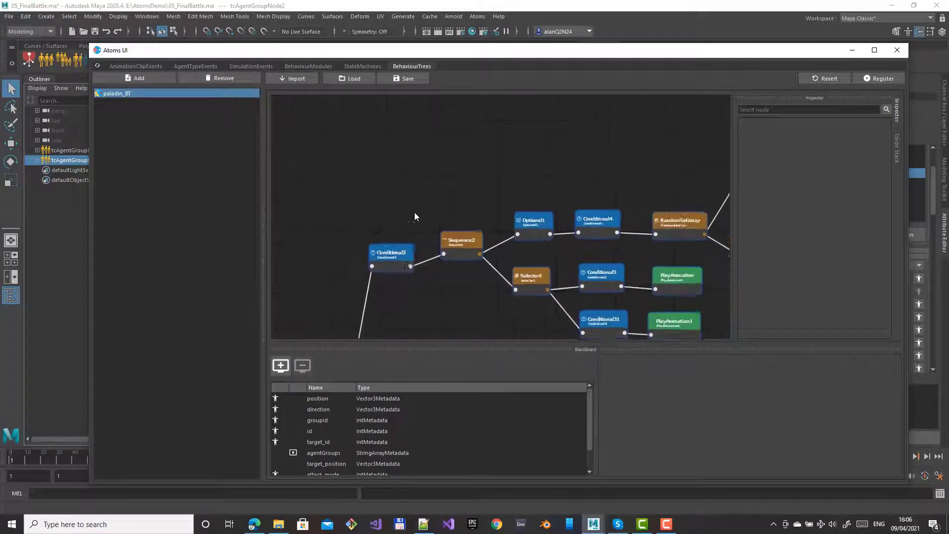
pyautogui.moveTo(486, 166); pyautogui.dragTo(472, 205, button='middle')
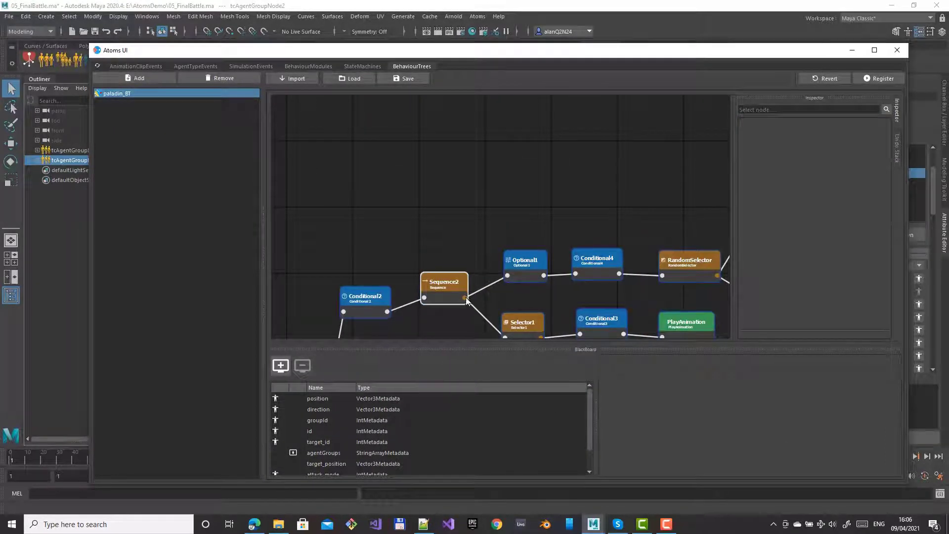
pyautogui.moveTo(466, 298); pyautogui.dragTo(479, 123)
pyautogui.write('set')
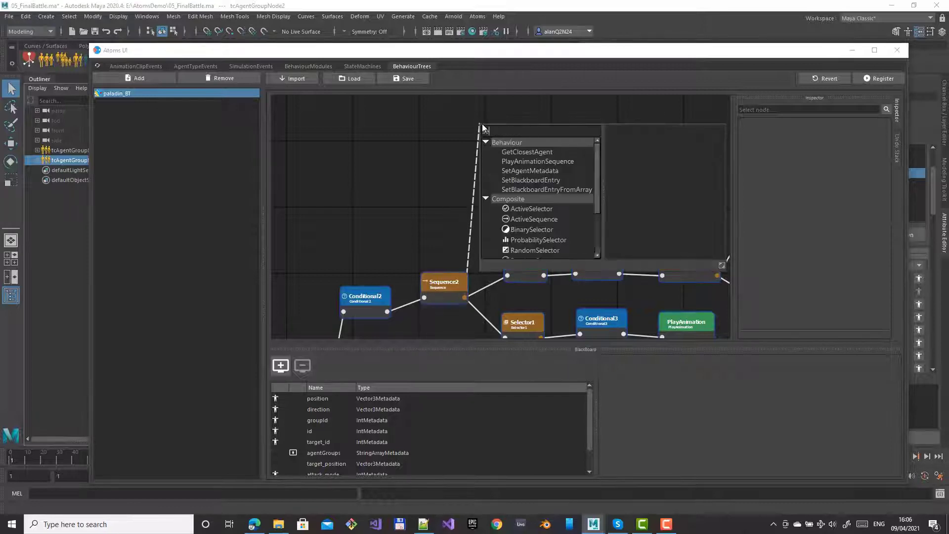
pyautogui.click(553, 151)
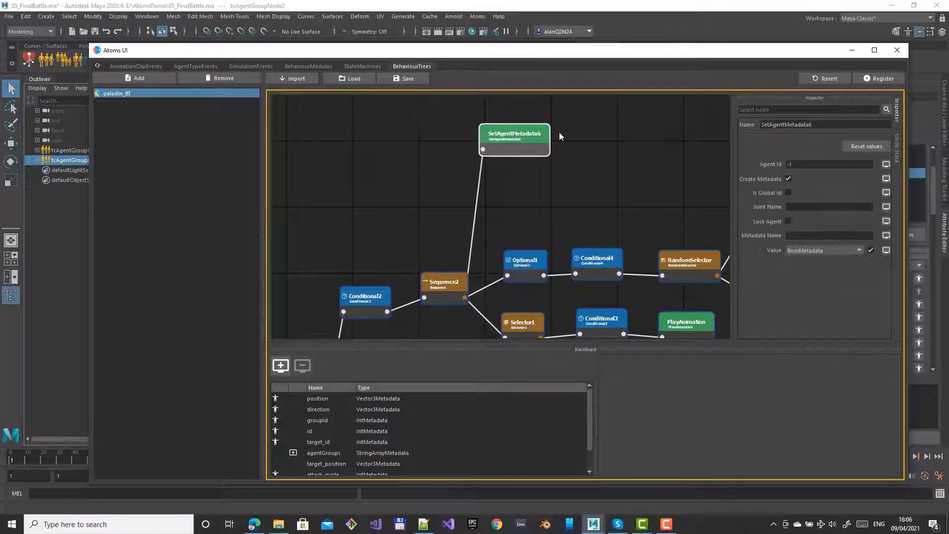
# - Copy the metadata name agentAvoidance@weight from tcAgentGroupNode2's addMetadata module and return to the behaviour tree
pyautogui.moveTo(529, 56); pyautogui.dragTo(436, 277)
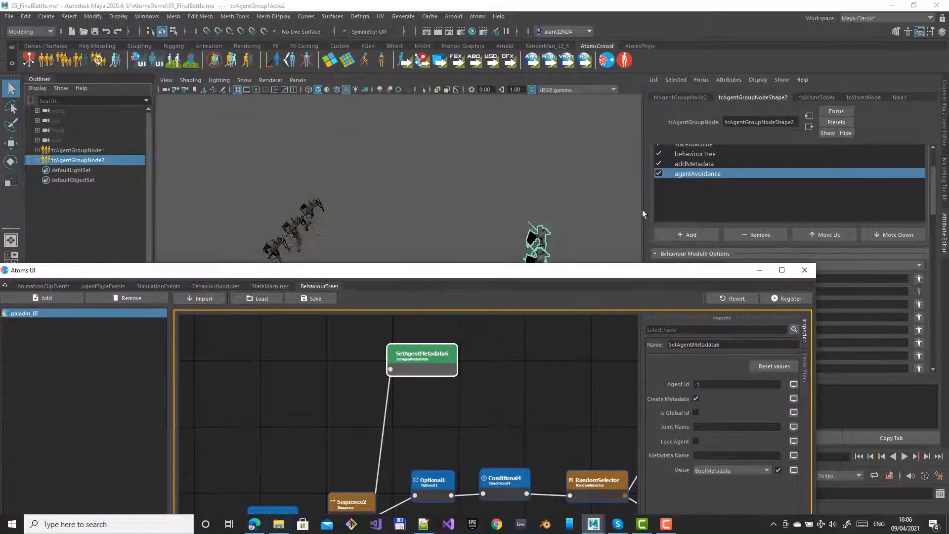
pyautogui.click(703, 163)
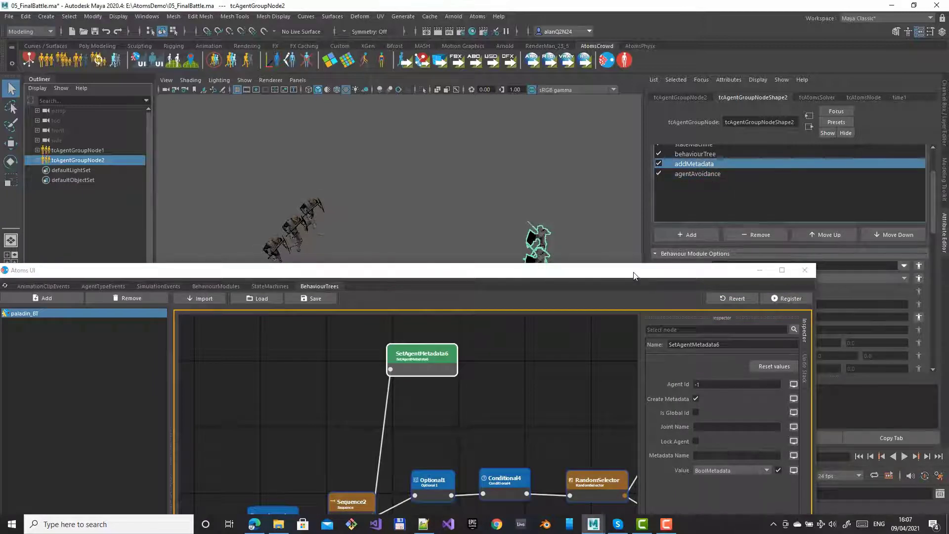
pyautogui.moveTo(634, 275); pyautogui.dragTo(653, 318)
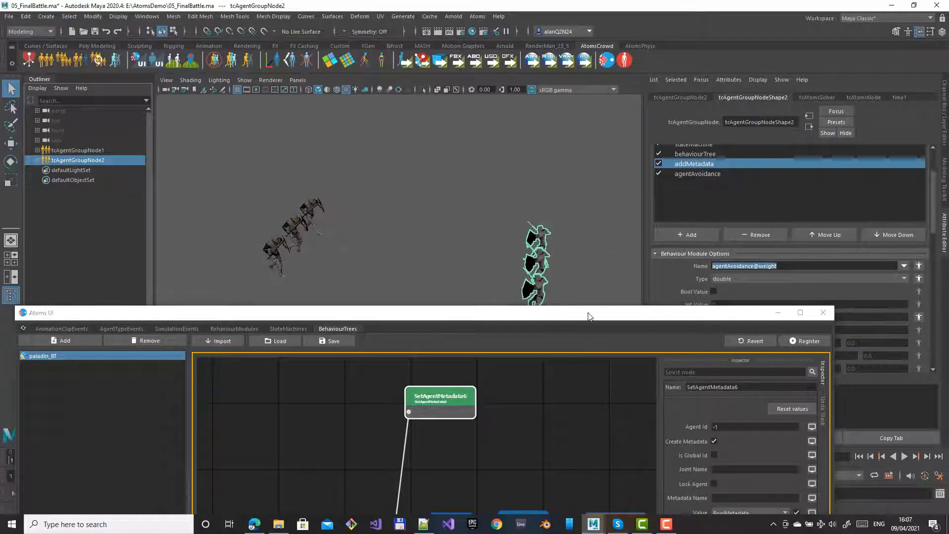
pyautogui.moveTo(589, 316); pyautogui.dragTo(609, 62)
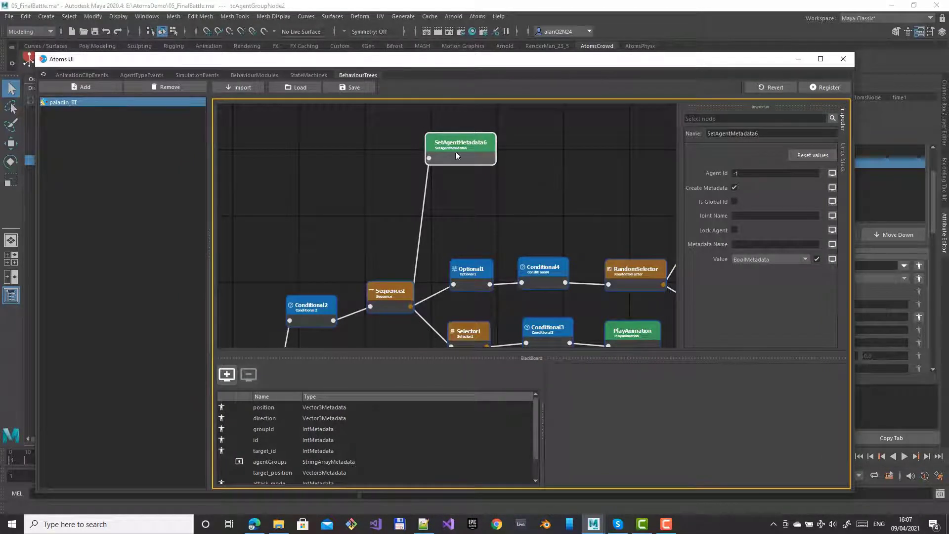
# - Set the new SetAgentMetadata node's Metadata Name to agentAvoidance@weight and its value type to DoubleMetadata
pyautogui.click(748, 244)
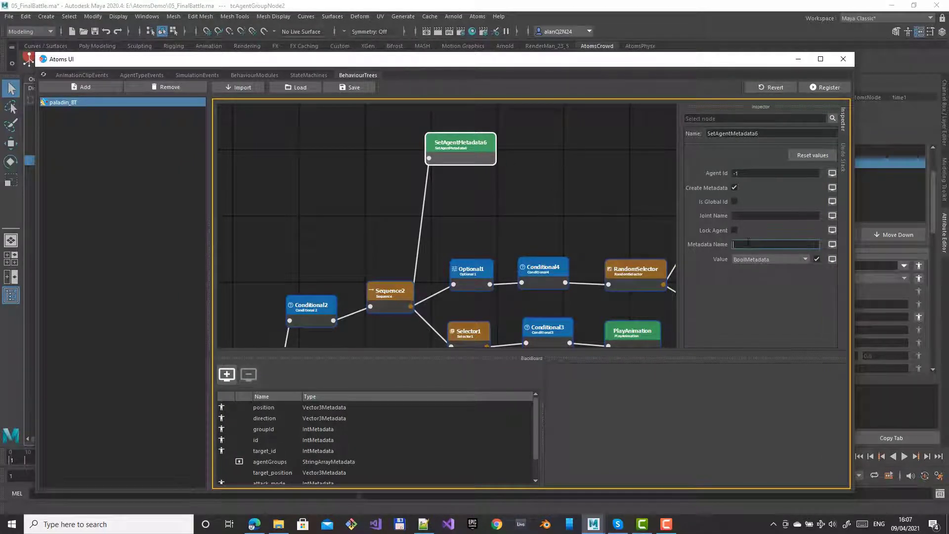
pyautogui.write('agentAvoidance@weight')
pyautogui.click(798, 260)
pyautogui.click(773, 287)
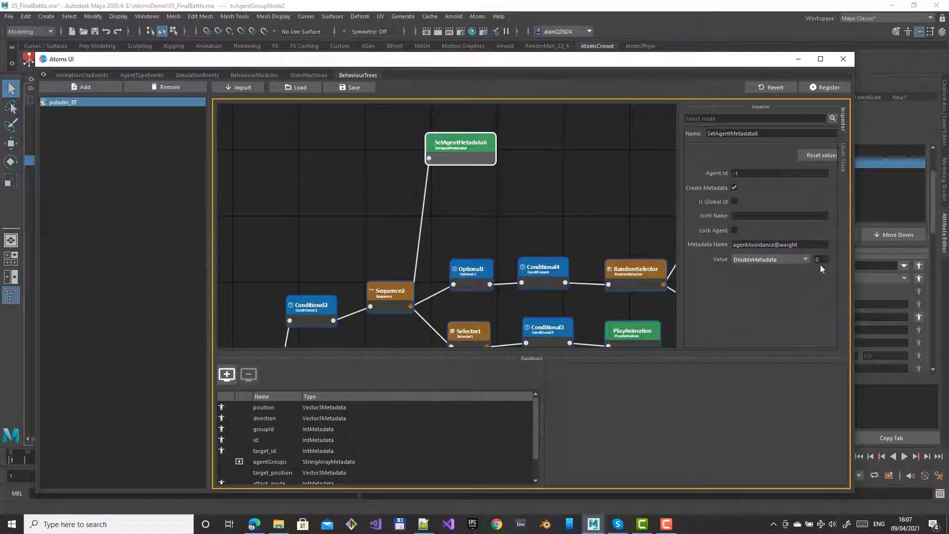
# - Set the SetAgentMetadata node's double value to 0.0 and add a Sequence node as another child of Sequence2
pyautogui.click(824, 260)
pyautogui.write('.0')
pyautogui.moveTo(411, 306); pyautogui.dragTo(463, 203)
pyautogui.write('sequ')
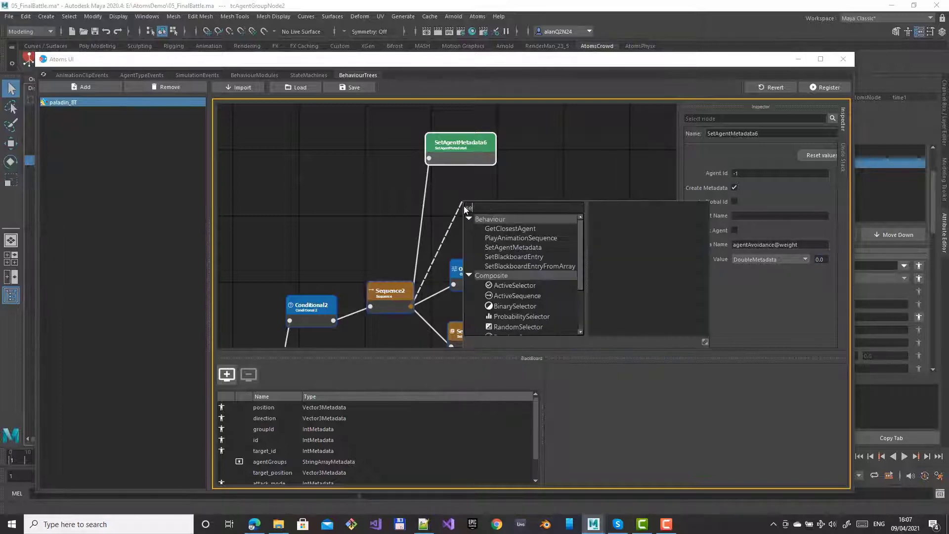
pyautogui.press('Down')
pyautogui.press('Down')
pyautogui.press('Down')
pyautogui.press('Return')
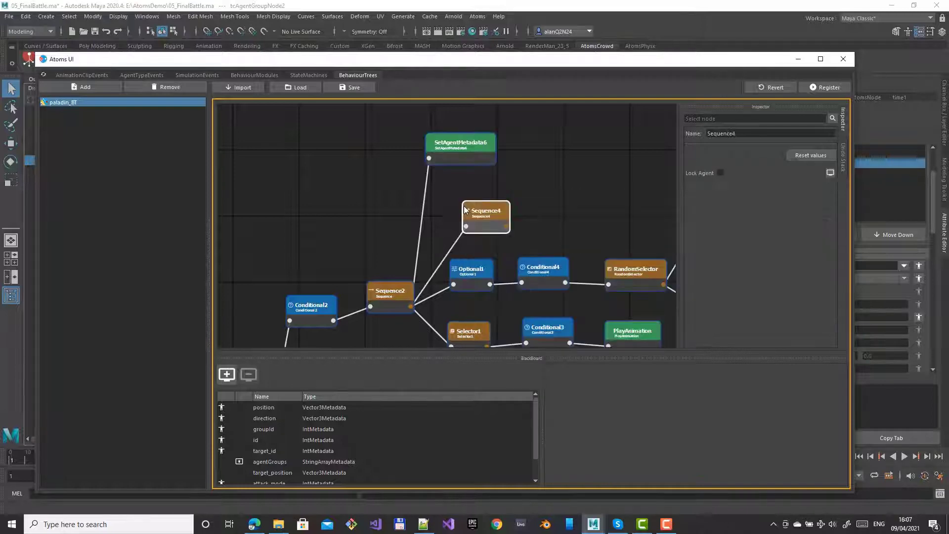
# - Add a GetAgentMetadata node as a child of the new Sequence4 node
pyautogui.moveTo(478, 203); pyautogui.dragTo(521, 182)
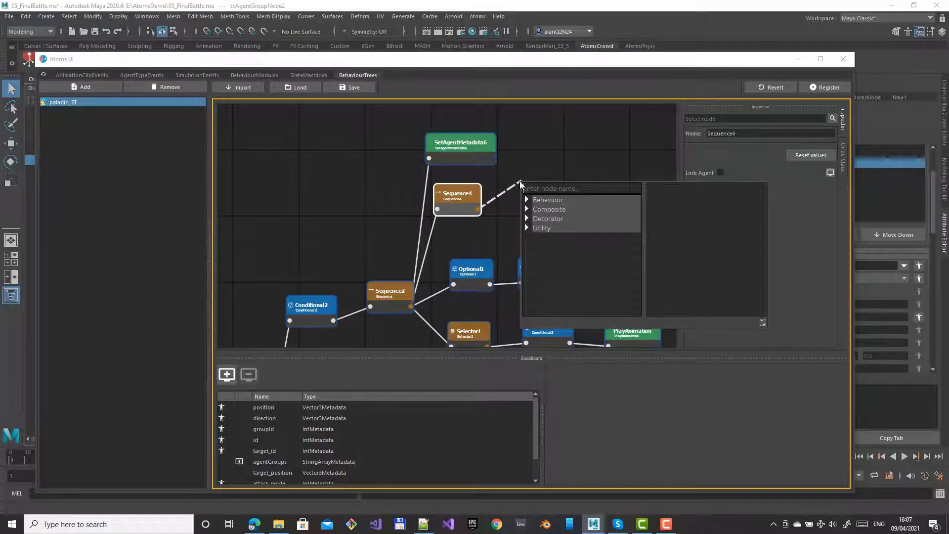
pyautogui.write('get')
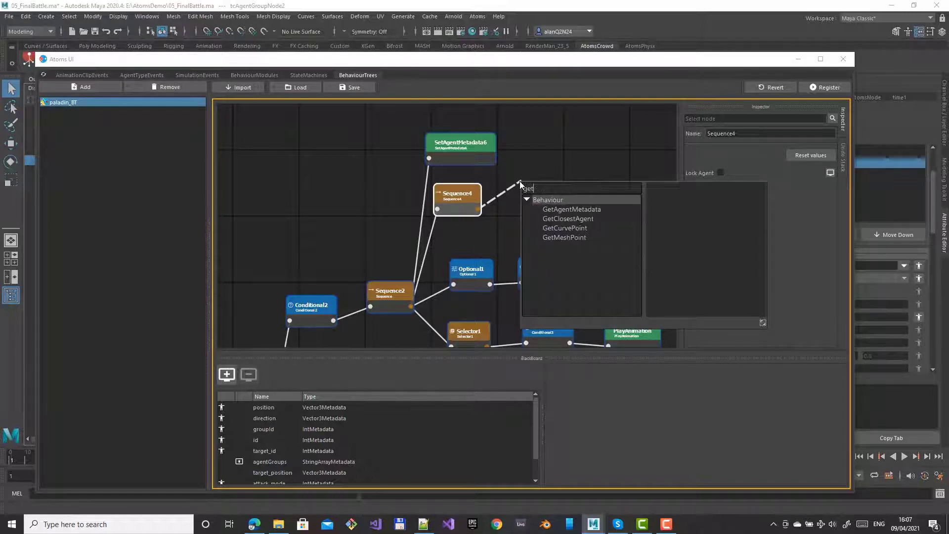
pyautogui.press('Down')
pyautogui.press('Return')
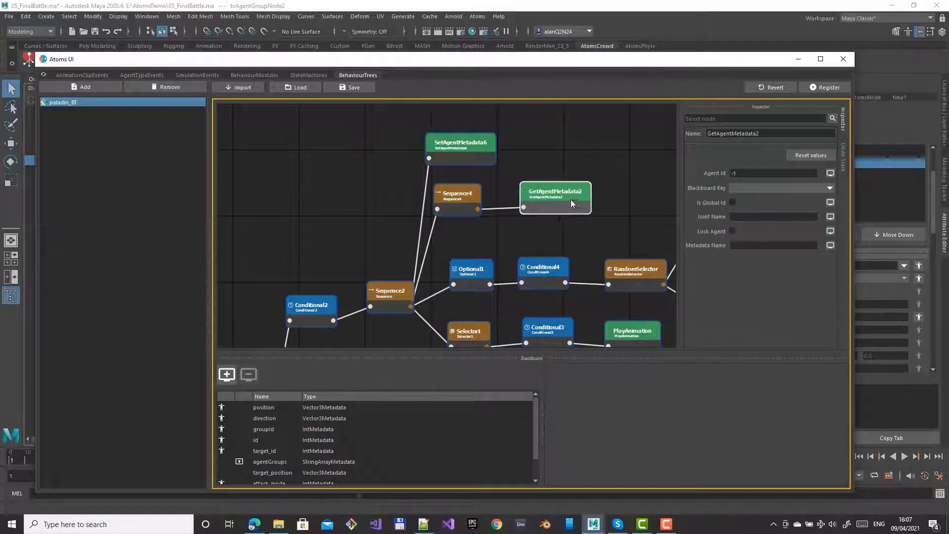
# - Configure the GetAgentMetadata node with Blackboard Key target_position, Metadata Name position, Agent Id from target_id, and Is Global Id enabled
pyautogui.click(830, 188)
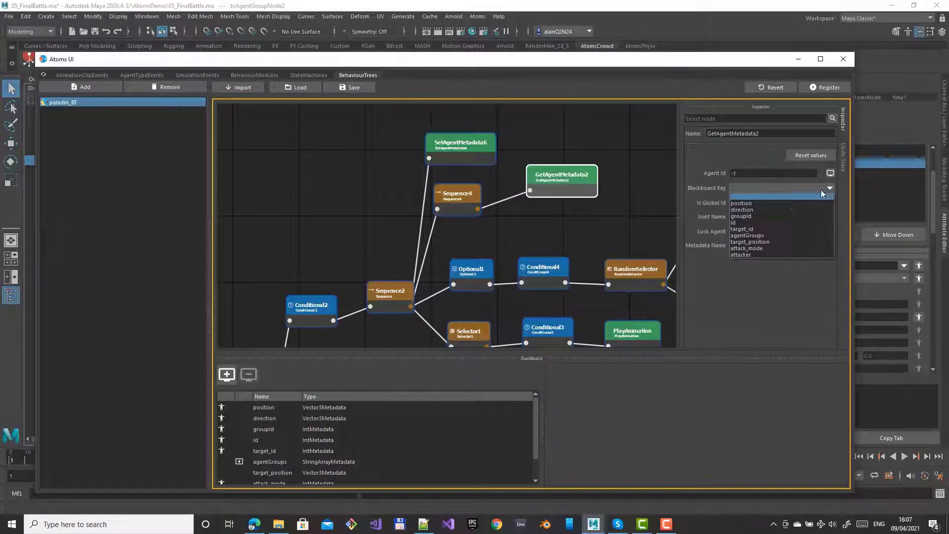
pyautogui.click(769, 244)
pyautogui.click(756, 246)
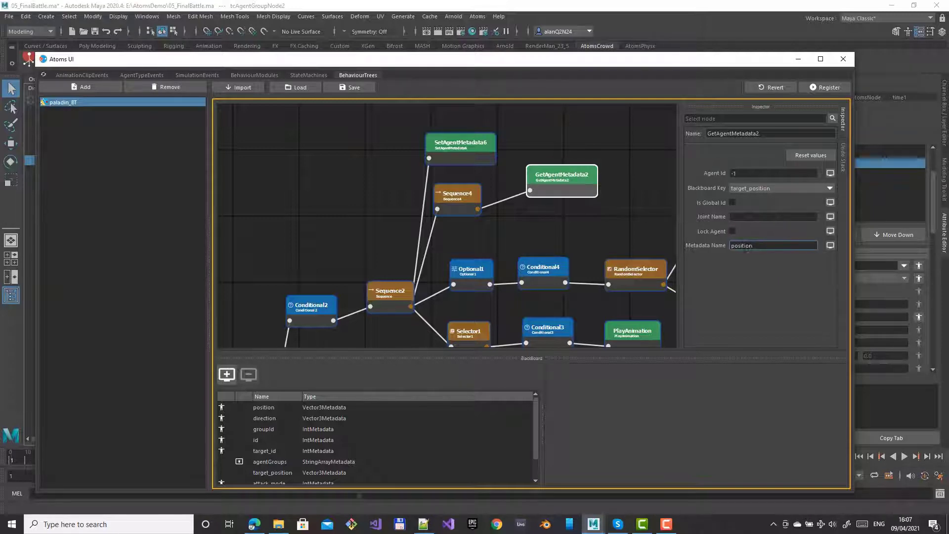
pyautogui.click(830, 173)
pyautogui.click(815, 173)
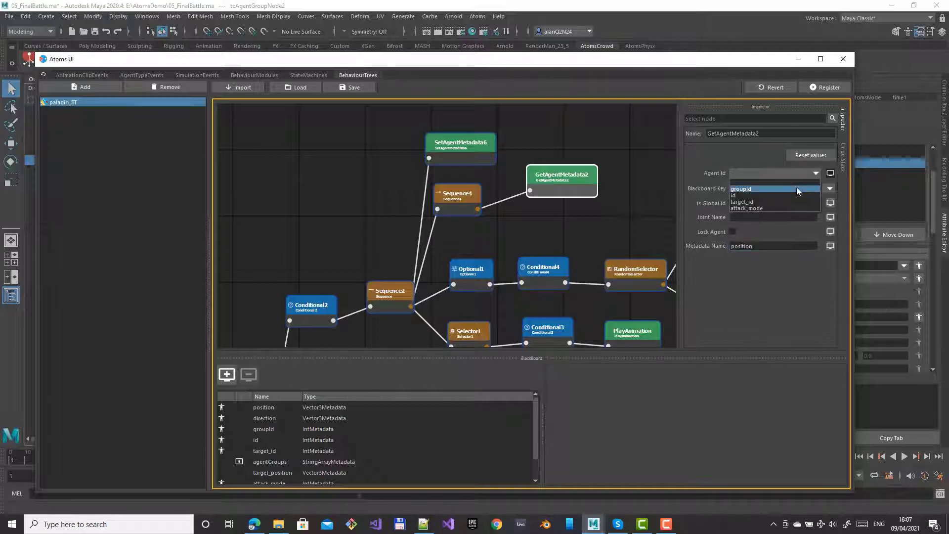
pyautogui.click(766, 201)
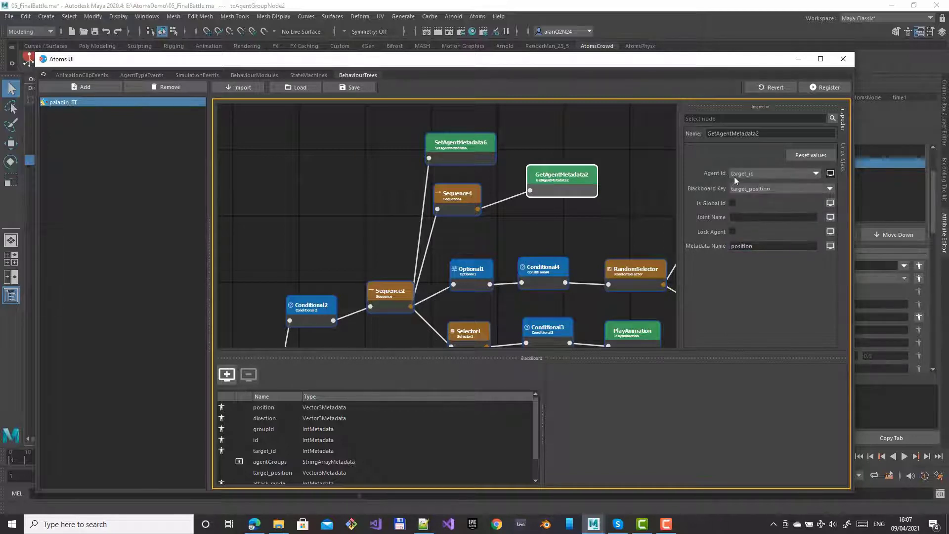
pyautogui.click(733, 203)
pyautogui.moveTo(567, 177); pyautogui.dragTo(574, 171)
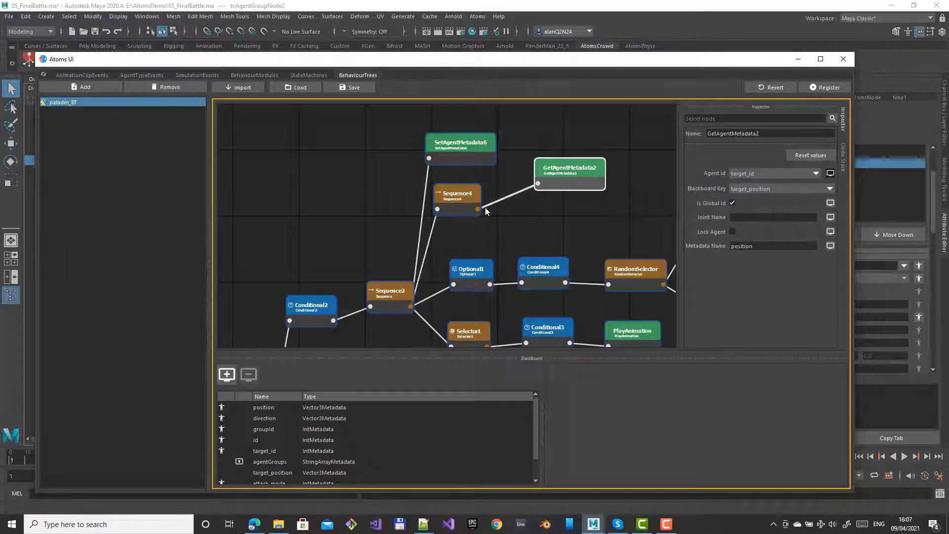
# - Add a ComputeDirection node as a second child of Sequence4 and align it beneath the GetAgentMetadata node
pyautogui.moveTo(478, 209); pyautogui.dragTo(520, 224)
pyautogui.write('compu')
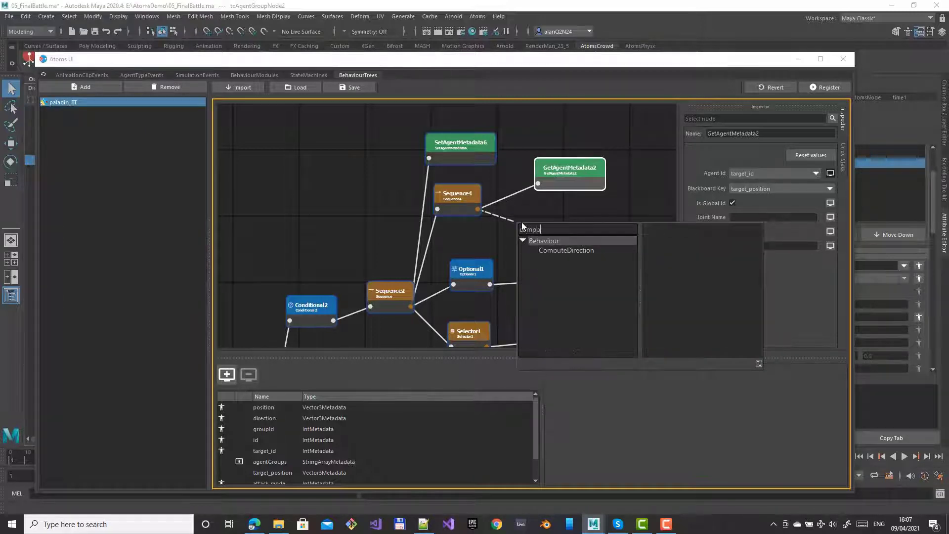
pyautogui.press('Return')
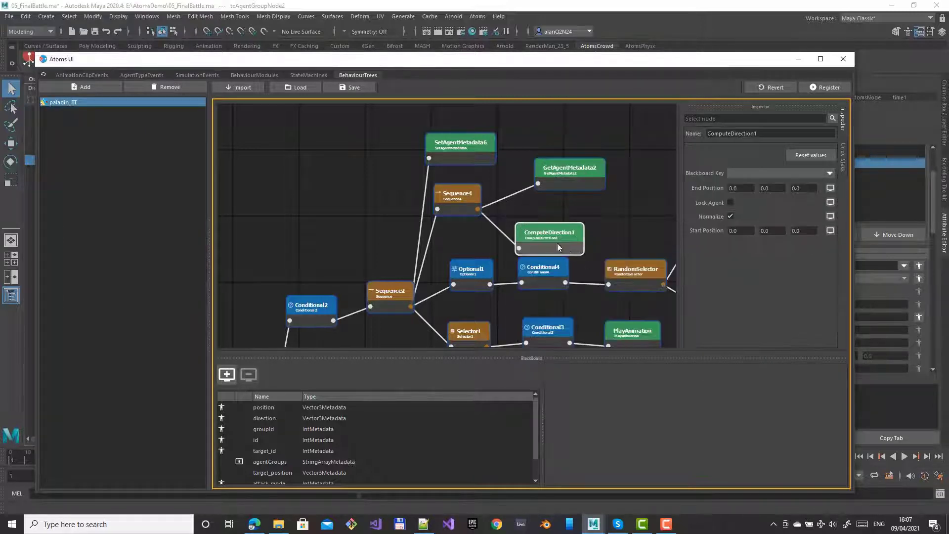
pyautogui.moveTo(553, 230); pyautogui.dragTo(573, 216)
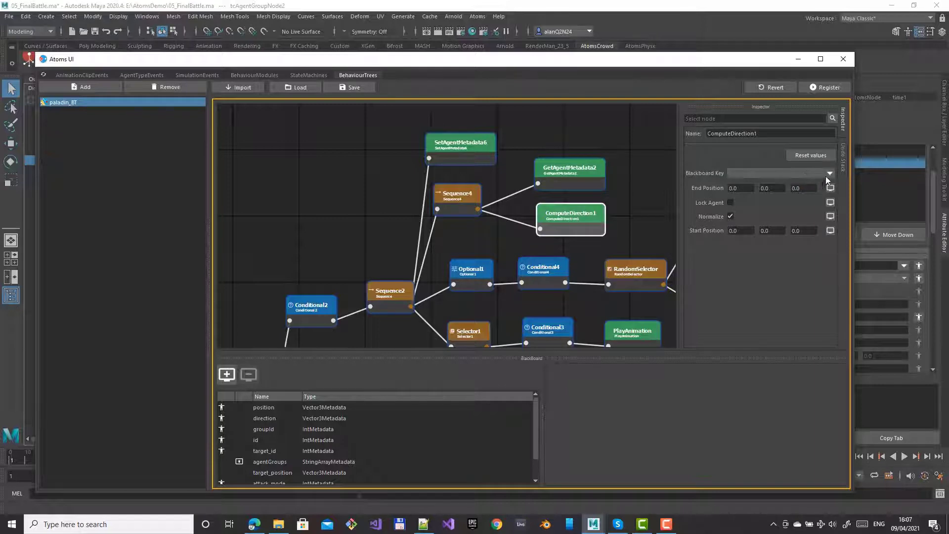
# - Configure the ComputeDirection node with Blackboard Key direction, Start Position from position, and End Position from target_position
pyautogui.click(828, 174)
pyautogui.click(766, 192)
pyautogui.click(830, 230)
pyautogui.click(813, 230)
pyautogui.click(776, 246)
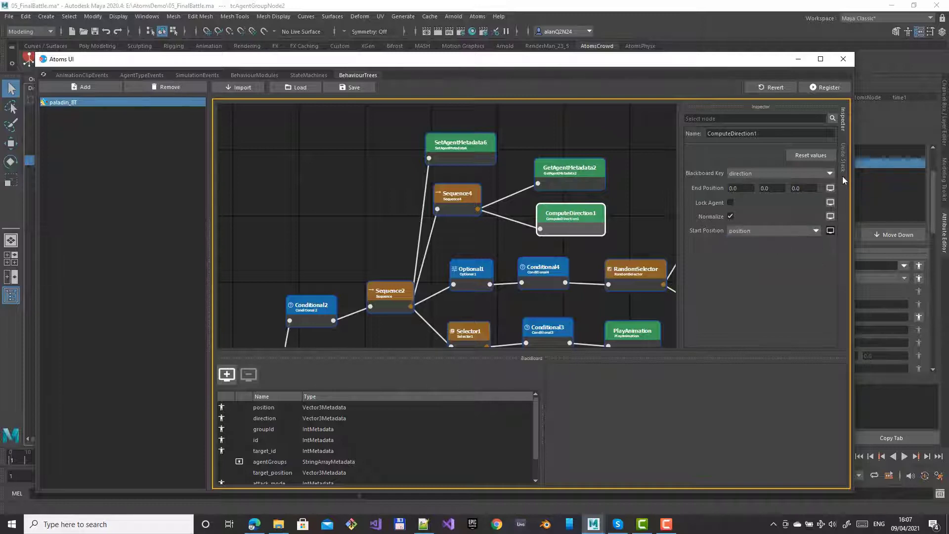
pyautogui.click(831, 188)
pyautogui.click(816, 187)
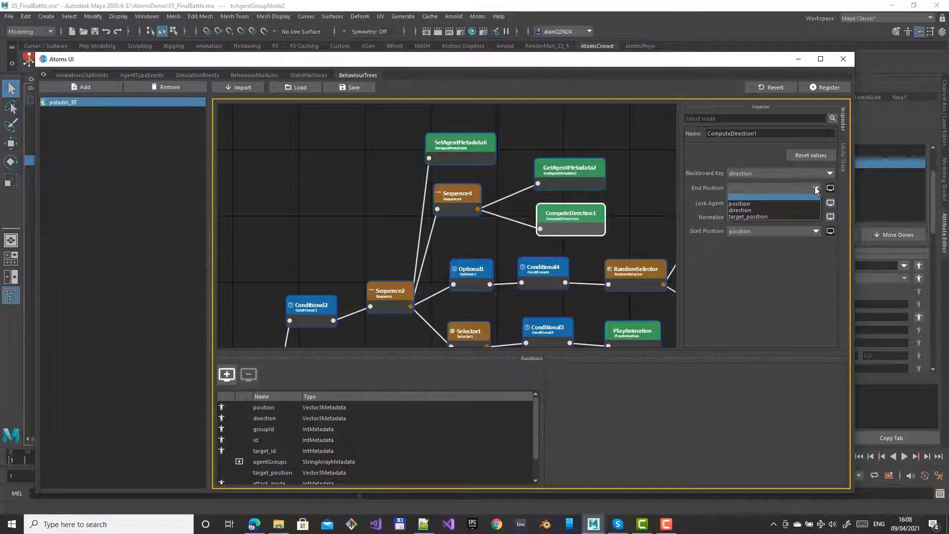
pyautogui.click(758, 215)
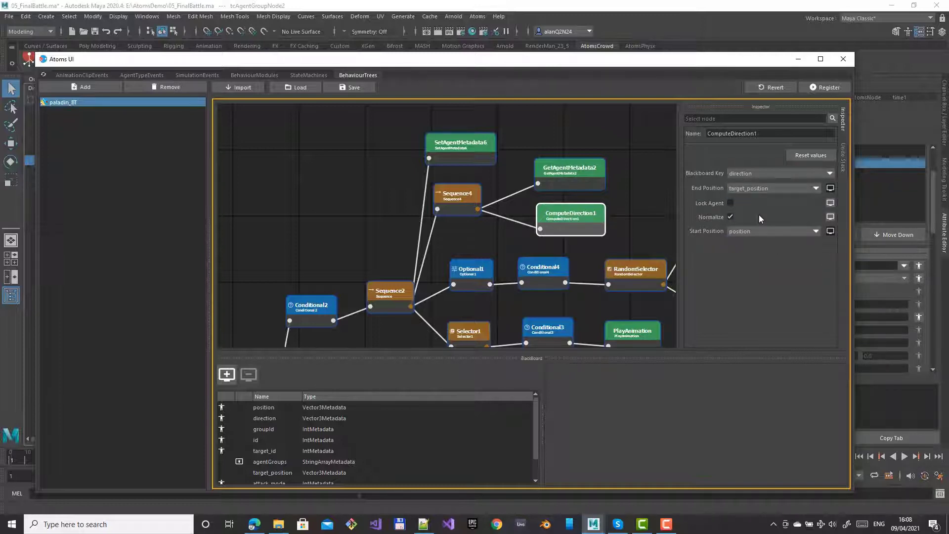
# - Register the edited paladin_BT, close the Atoms UI window, and select tcAgentGroupNode1 at the start of the timeline
pyautogui.click(822, 87)
pyautogui.click(852, 60)
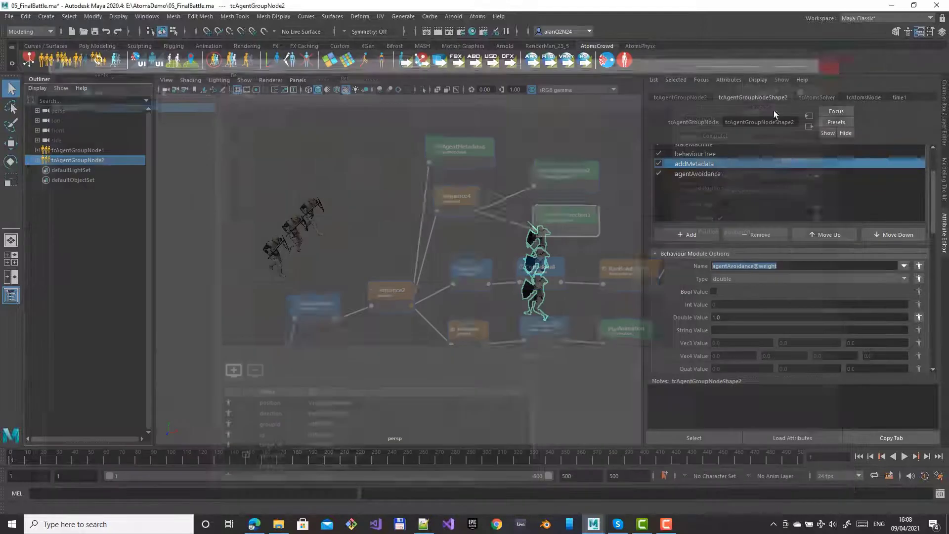
pyautogui.click(81, 150)
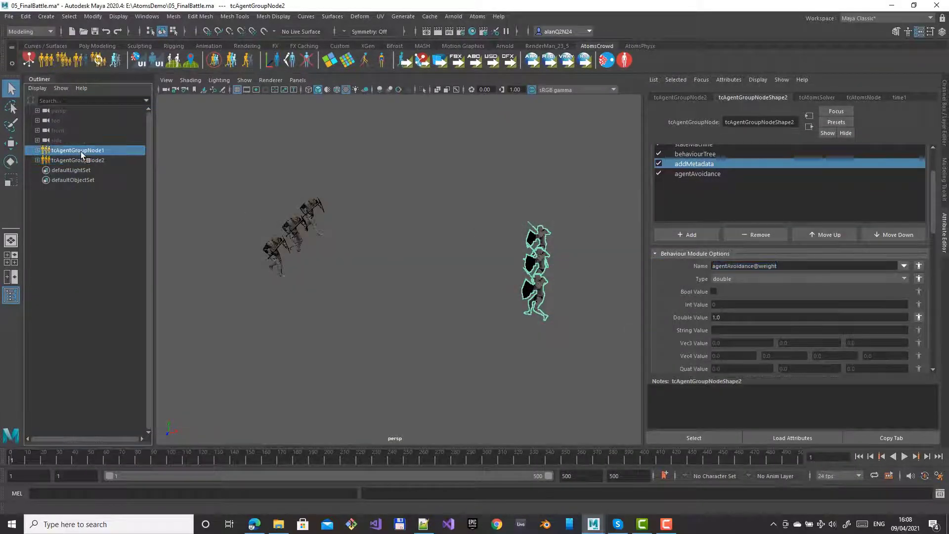
pyautogui.click(859, 456)
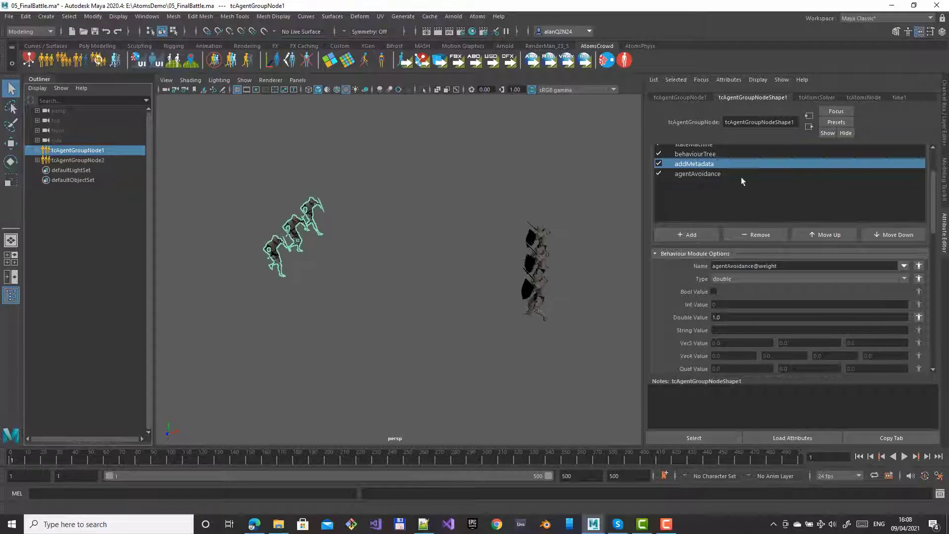
# - Set the Space of tcAgentGroupNode1's gridLayout module to 250 in X and 250 in Z
pyautogui.scroll(2, 741, 177)
pyautogui.click(698, 166)
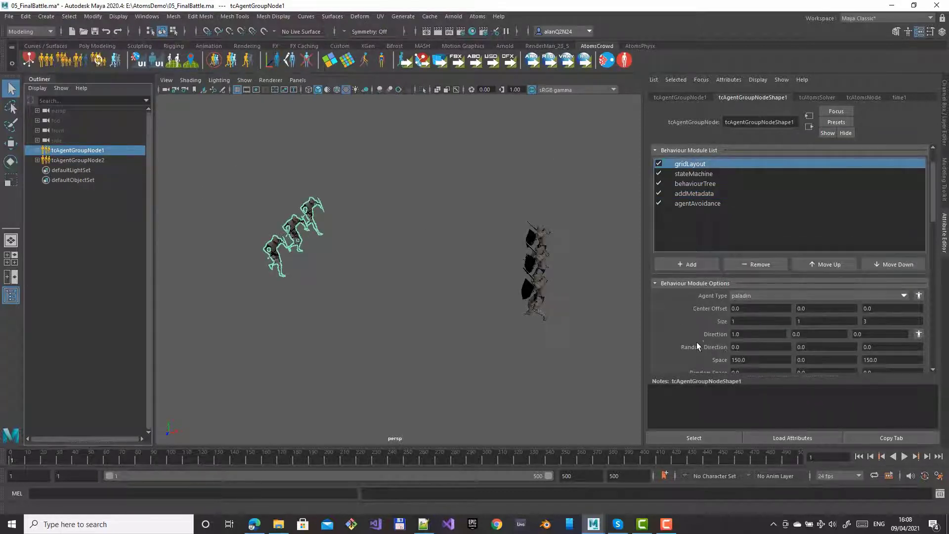
pyautogui.scroll(-4, 696, 342)
pyautogui.moveTo(775, 299); pyautogui.dragTo(722, 298)
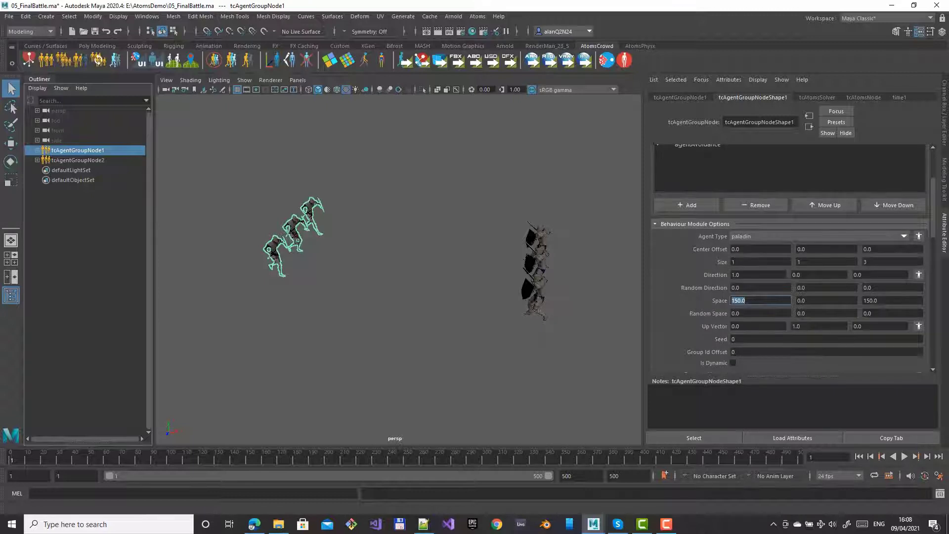
pyautogui.write('250')
pyautogui.press('Tab')
pyautogui.press('Tab')
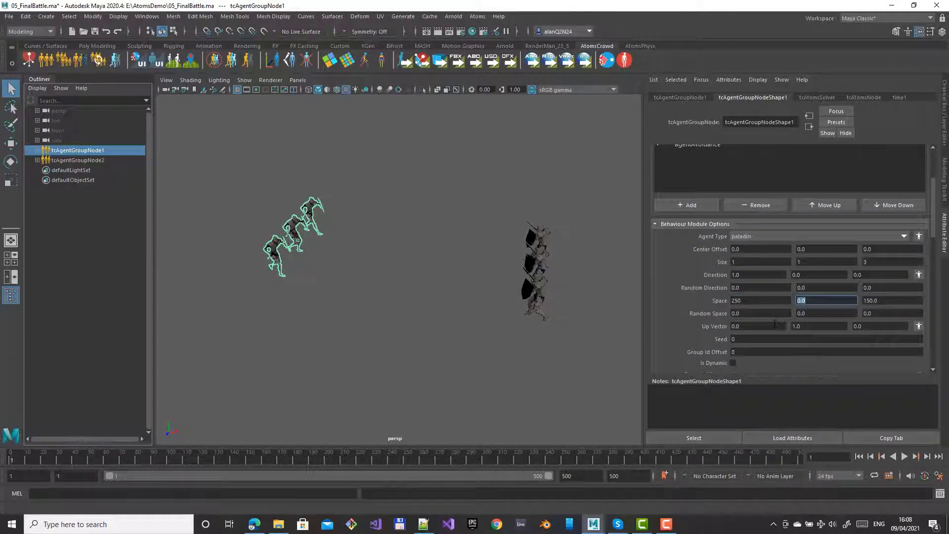
pyautogui.write('250')
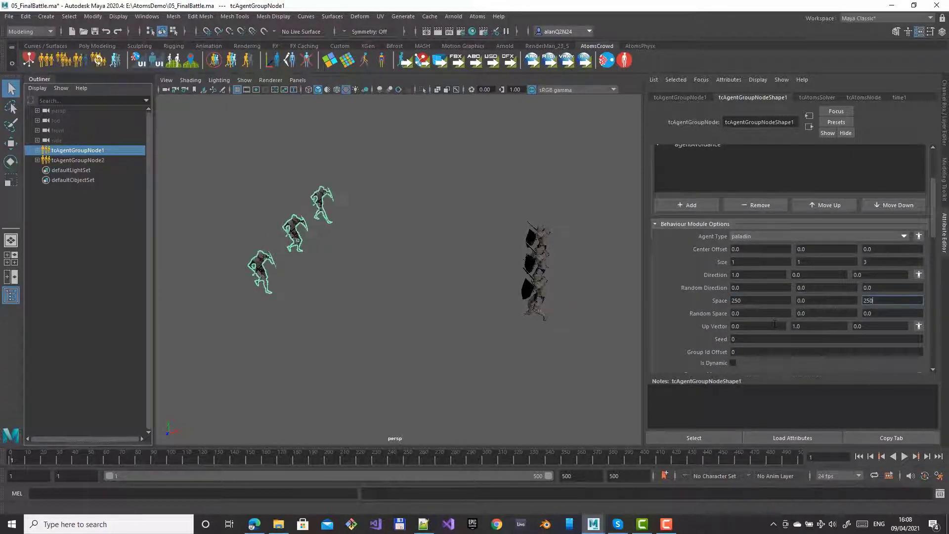
# - Set the Random Space of tcAgentGroupNode1's gridLayout to 50 in X and 50 in Z
pyautogui.click(731, 313)
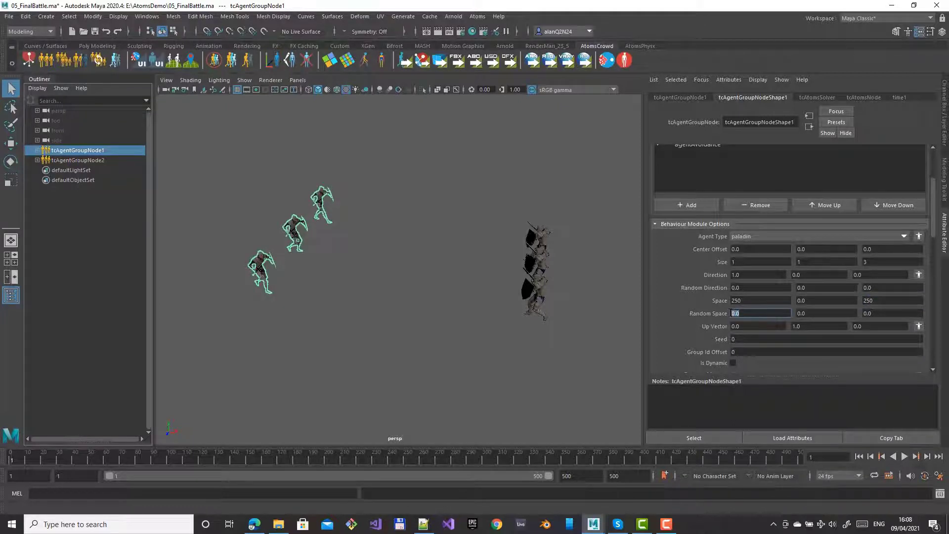
pyautogui.write('50')
pyautogui.press('Tab')
pyautogui.press('Tab')
pyautogui.write('50')
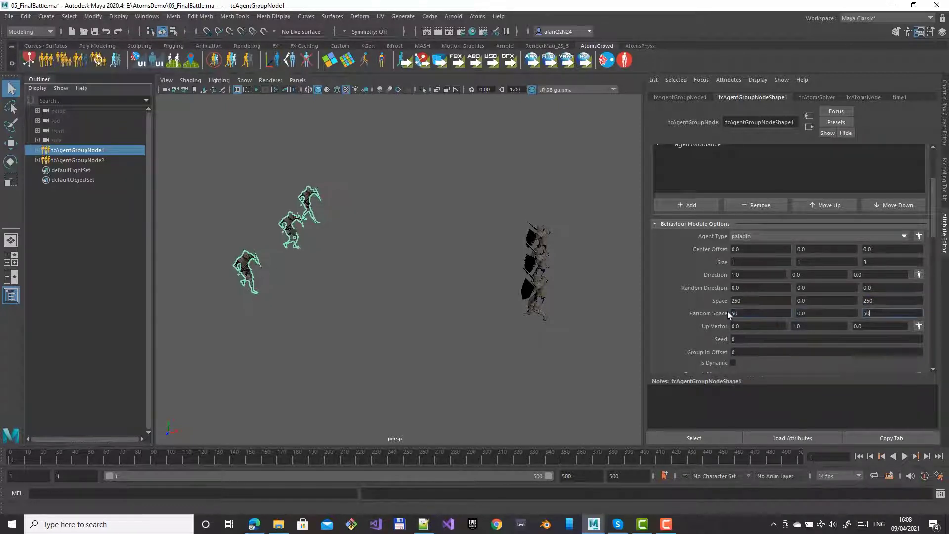
# - Enlarge tcAgentGroupNode1's grid by setting its Size to 5 in X and 20 in Z
pyautogui.click(734, 262)
pyautogui.write('5')
pyautogui.press('Return')
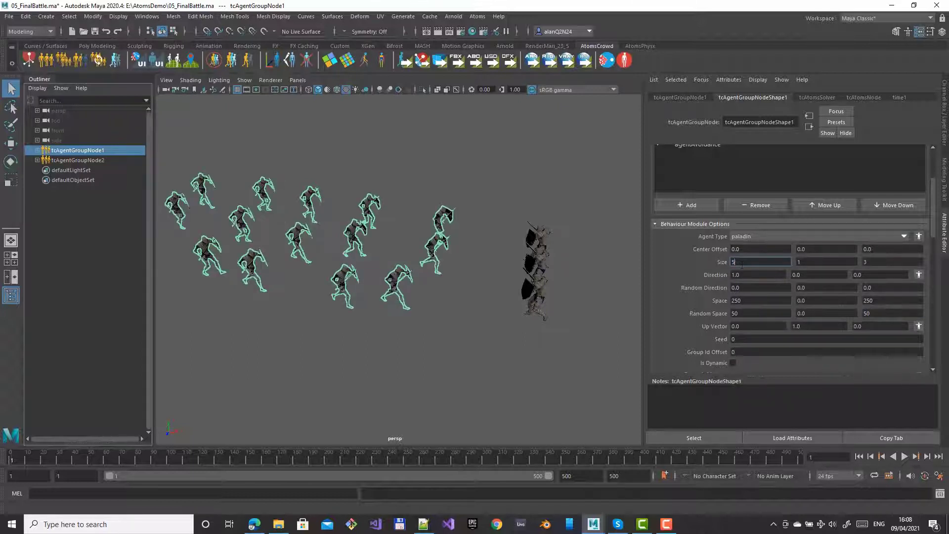
pyautogui.click(873, 262)
pyautogui.write('20')
pyautogui.scroll(-5, 461, 203)
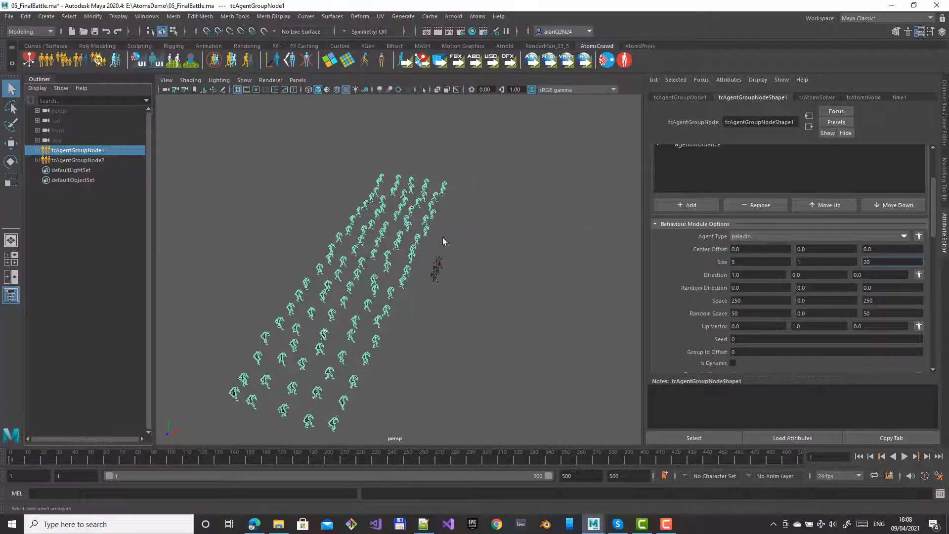
pyautogui.scroll(5, 460, 201)
# - Move tcAgentGroupNode1 along negative X, well away from the opposing tcAgentGroupNode2 group
pyautogui.click(63, 160)
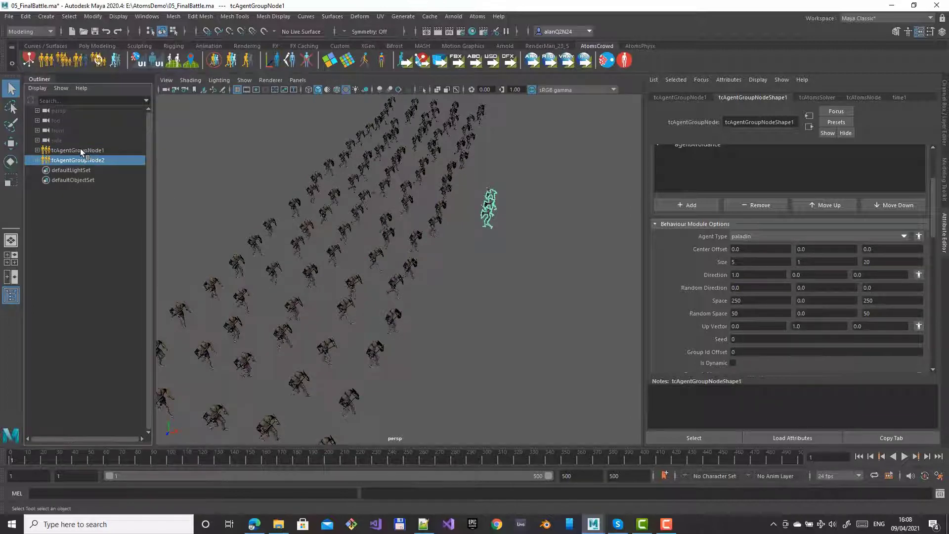
pyautogui.click(80, 149)
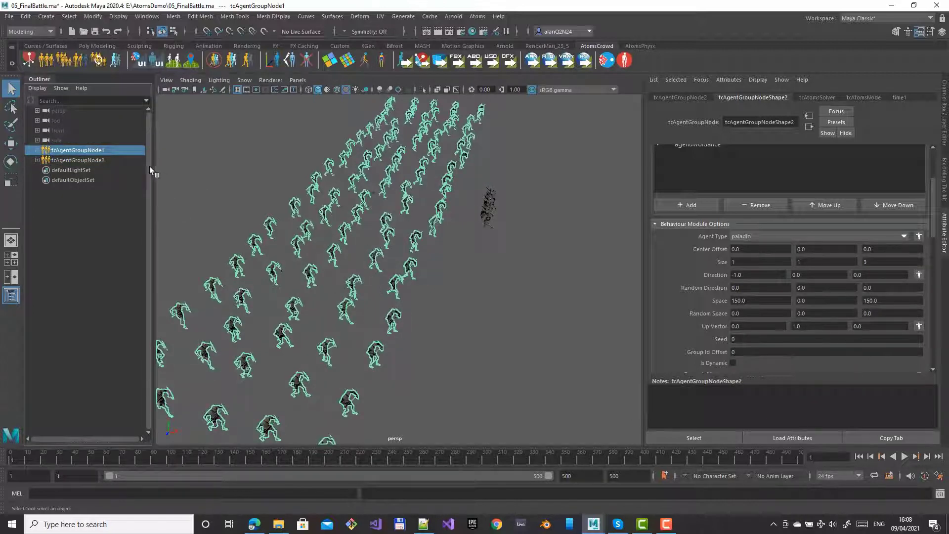
pyautogui.click(83, 162)
pyautogui.press('w')
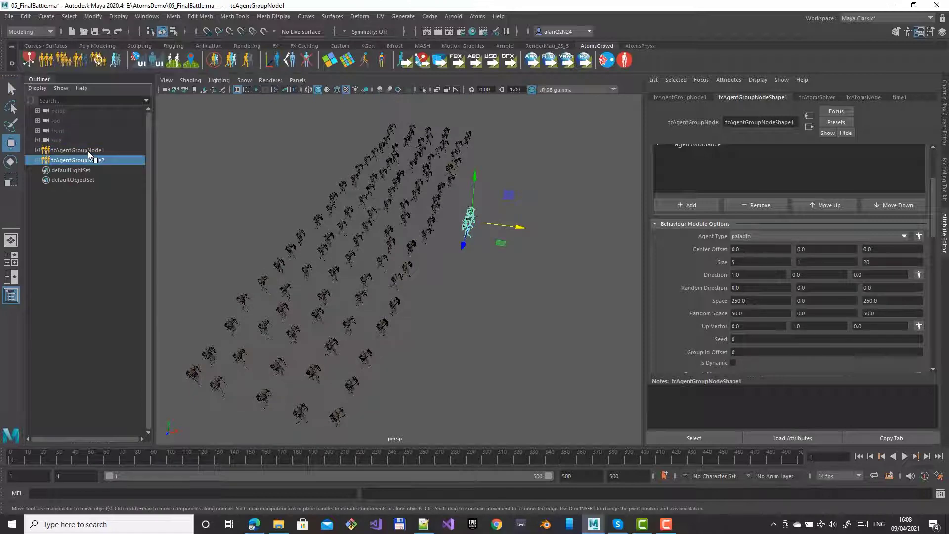
pyautogui.click(89, 150)
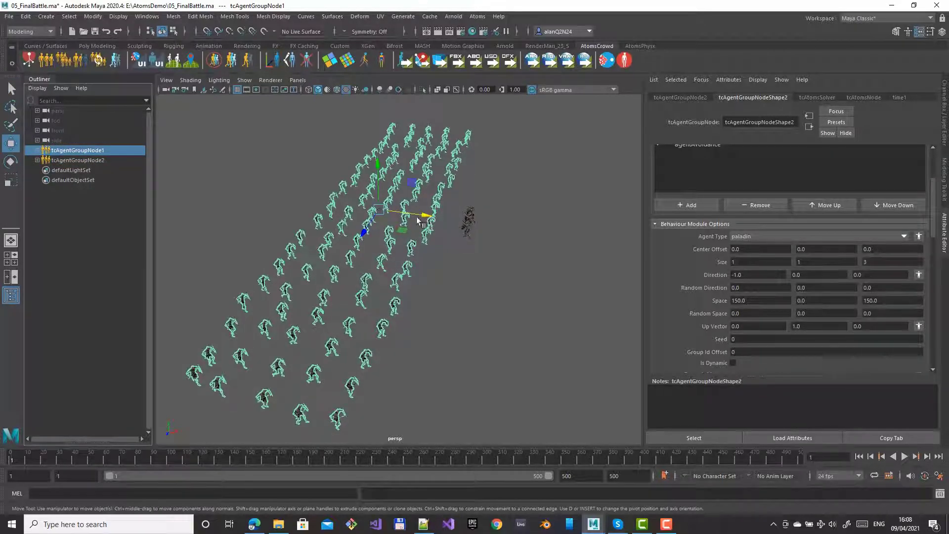
pyautogui.moveTo(430, 216); pyautogui.dragTo(271, 206)
pyautogui.keyDown('alt'); pyautogui.moveTo(430, 276); pyautogui.dragTo(441, 271, button='middle'); pyautogui.keyUp('alt')
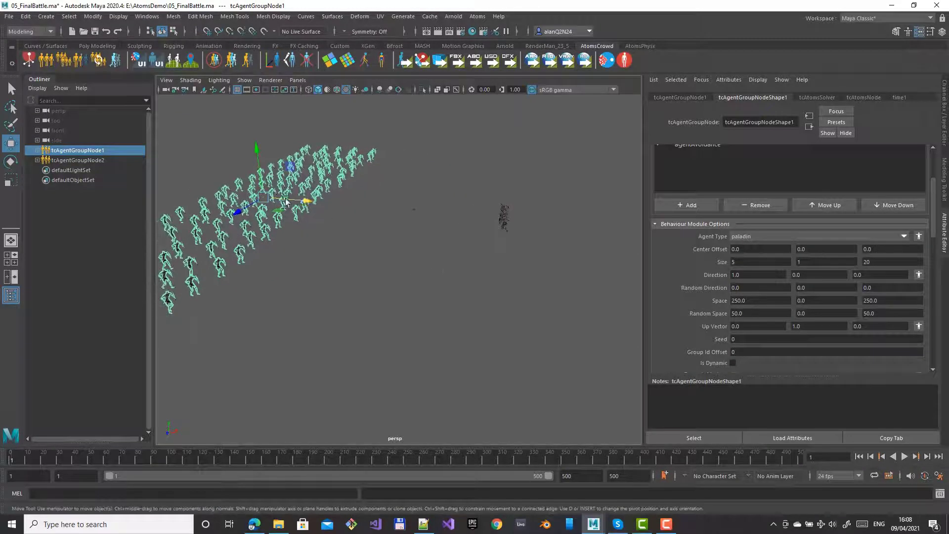
pyautogui.moveTo(308, 200); pyautogui.dragTo(284, 199)
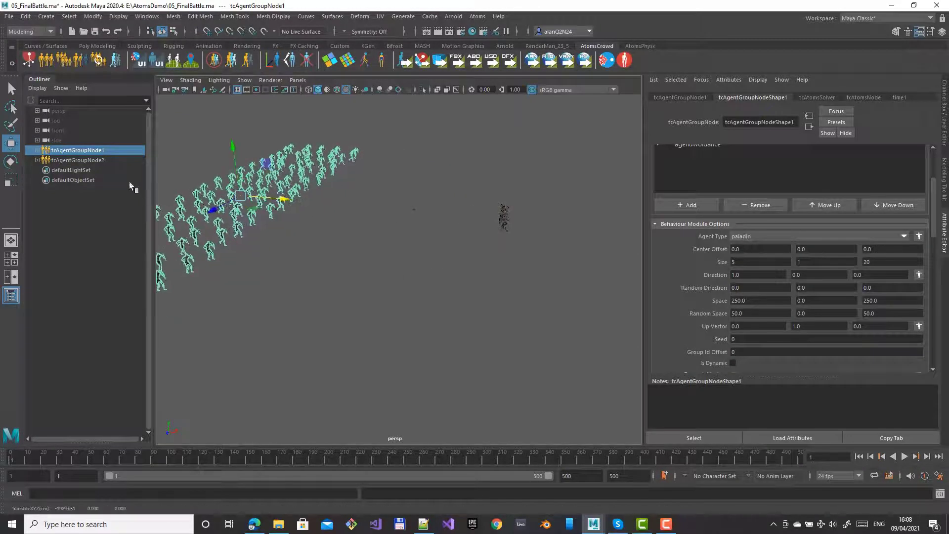
# - Enlarge tcAgentGroupNode2's gridLayout by setting its Size to 5 in X and 20 in Z
pyautogui.click(84, 160)
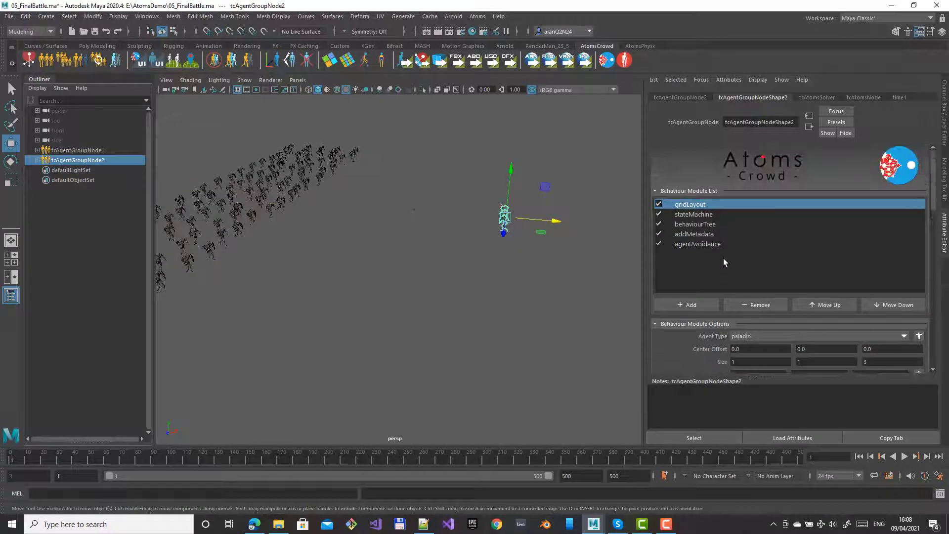
pyautogui.scroll(-3, 723, 259)
pyautogui.click(750, 302)
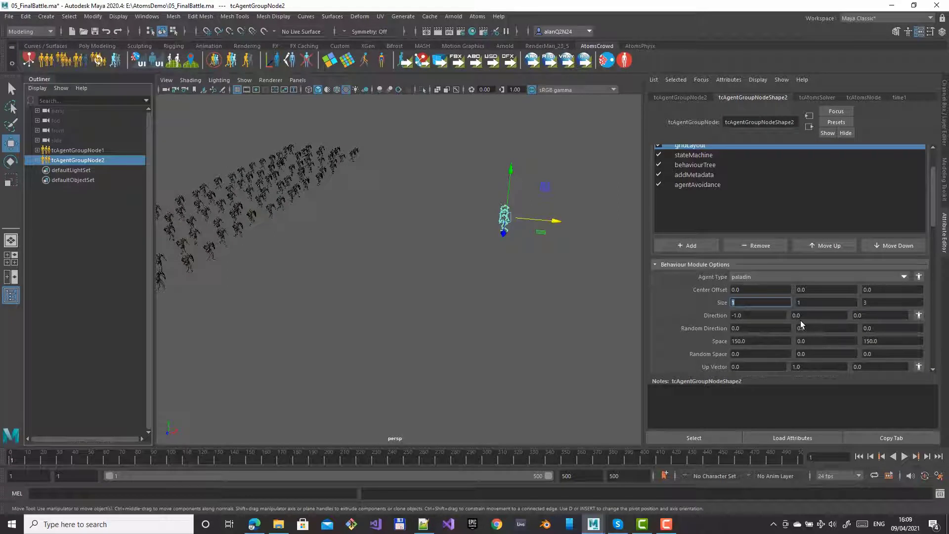
pyautogui.write('5')
pyautogui.press('Tab')
pyautogui.press('Tab')
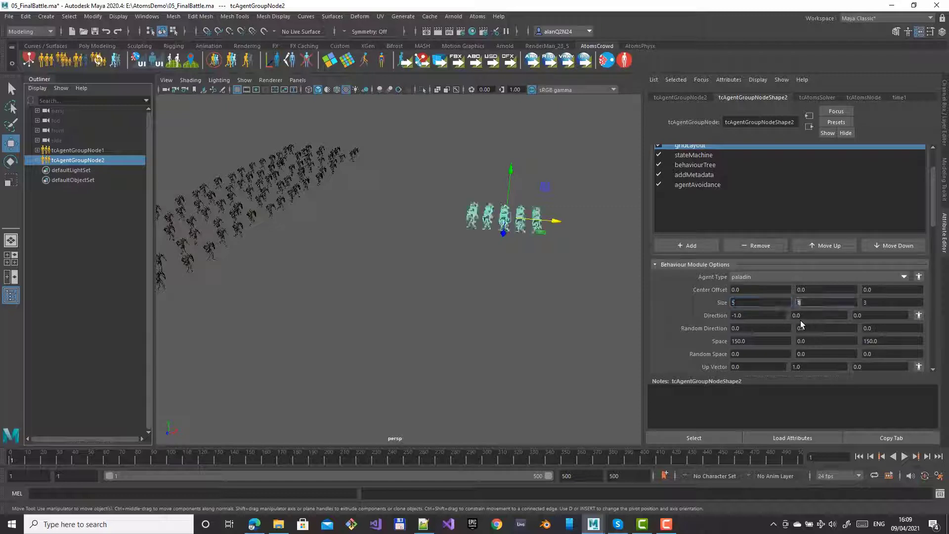
pyautogui.write('20')
pyautogui.press('Return')
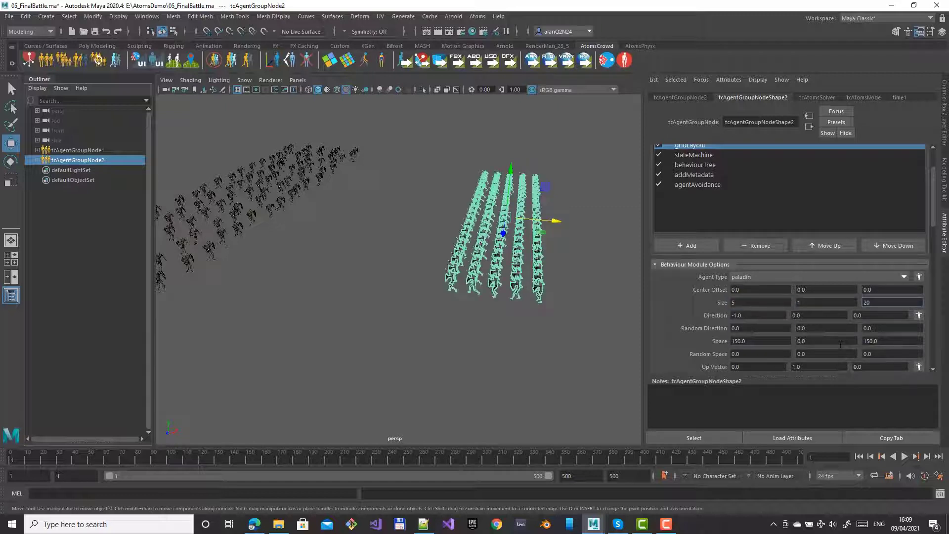
# - Set the Space of tcAgentGroupNode2's gridLayout module to 250 in X and 250 in Z
pyautogui.moveTo(745, 341); pyautogui.dragTo(728, 341)
pyautogui.write('250')
pyautogui.press('Tab')
pyautogui.press('Tab')
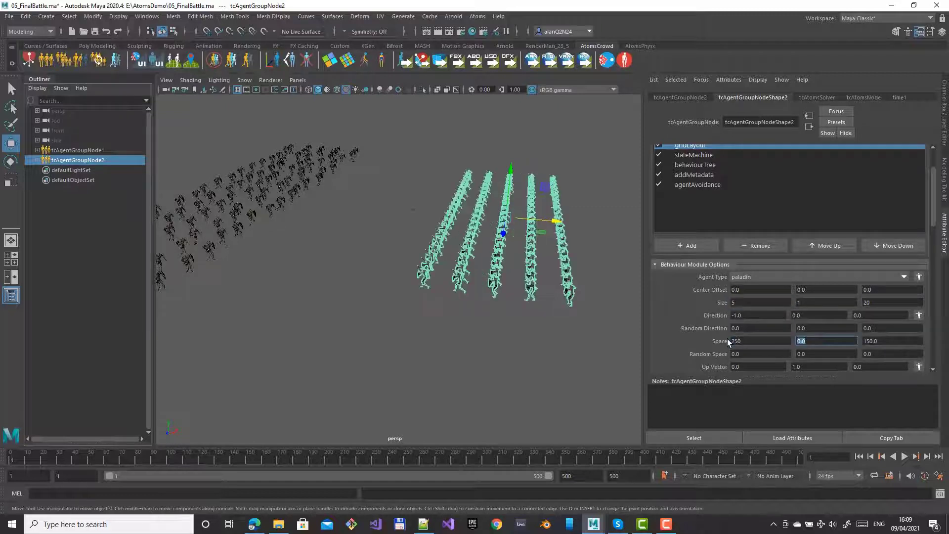
pyautogui.write('250')
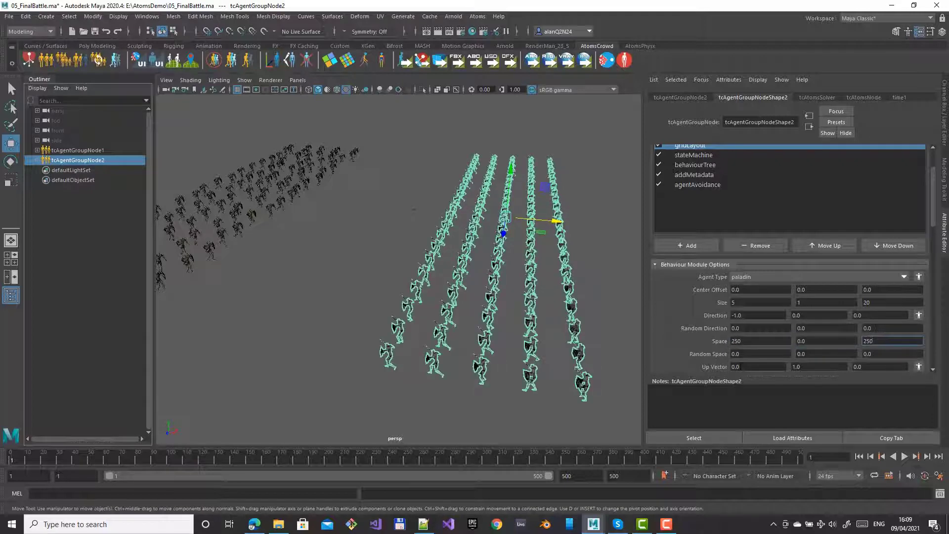
# - Set the Random Space of tcAgentGroupNode2's gridLayout to 50 in X and 50 in Z
pyautogui.moveTo(743, 354); pyautogui.dragTo(721, 352)
pyautogui.write('50')
pyautogui.press('Tab')
pyautogui.press('Tab')
pyautogui.write('50')
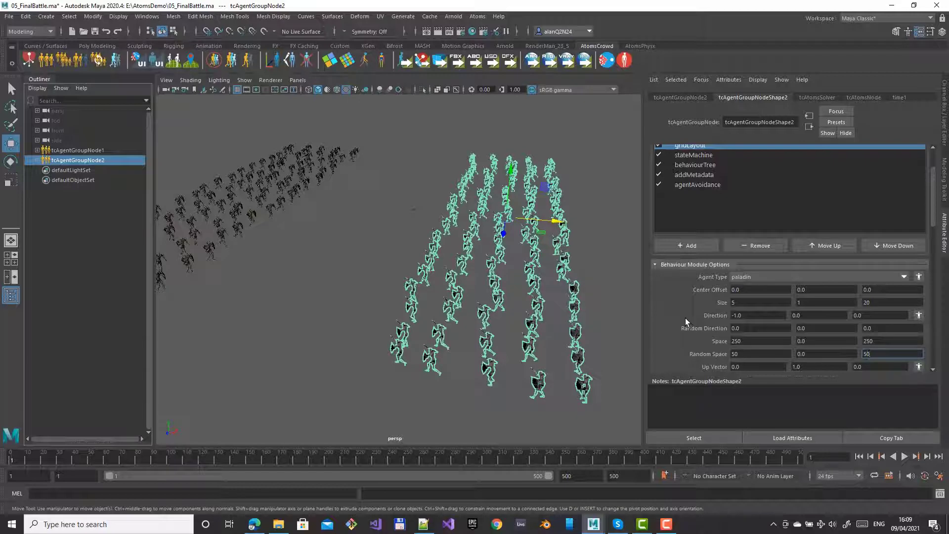
# - Play the crowd simulation and watch the two enlarged armies charge and clash from a closer viewing angle
pyautogui.scroll(-2, 698, 337)
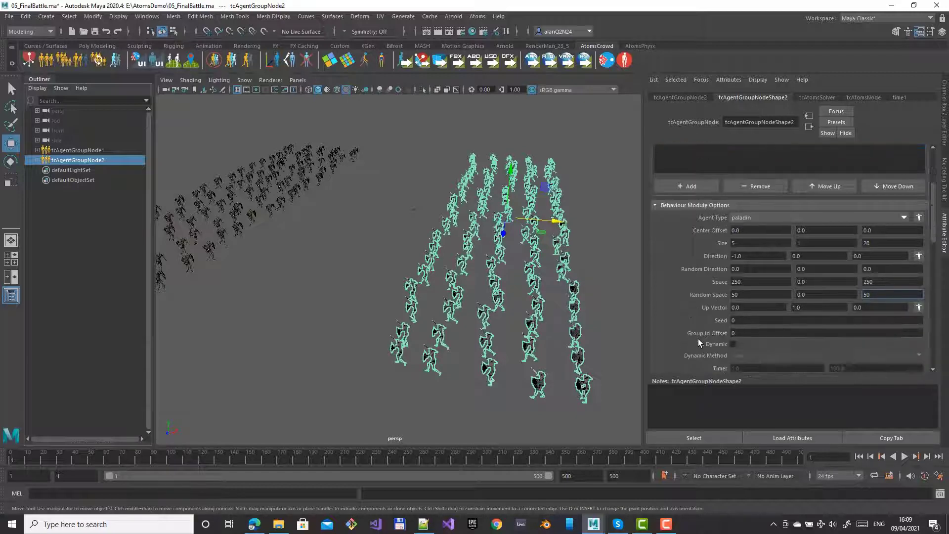
pyautogui.click(905, 457)
pyautogui.keyDown('alt'); pyautogui.moveTo(459, 314); pyautogui.dragTo(365, 271); pyautogui.keyUp('alt')
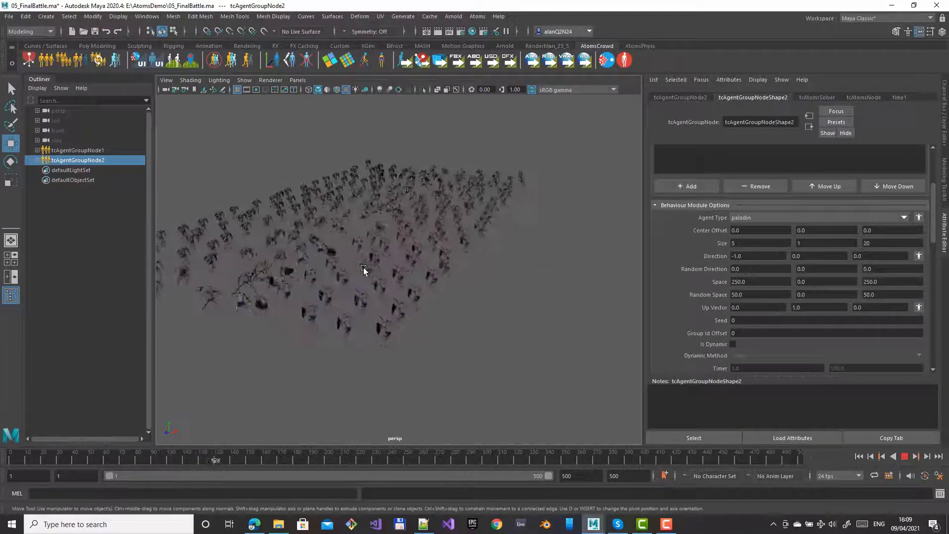
pyautogui.keyDown('alt'); pyautogui.moveTo(364, 269); pyautogui.dragTo(307, 292); pyautogui.keyUp('alt')
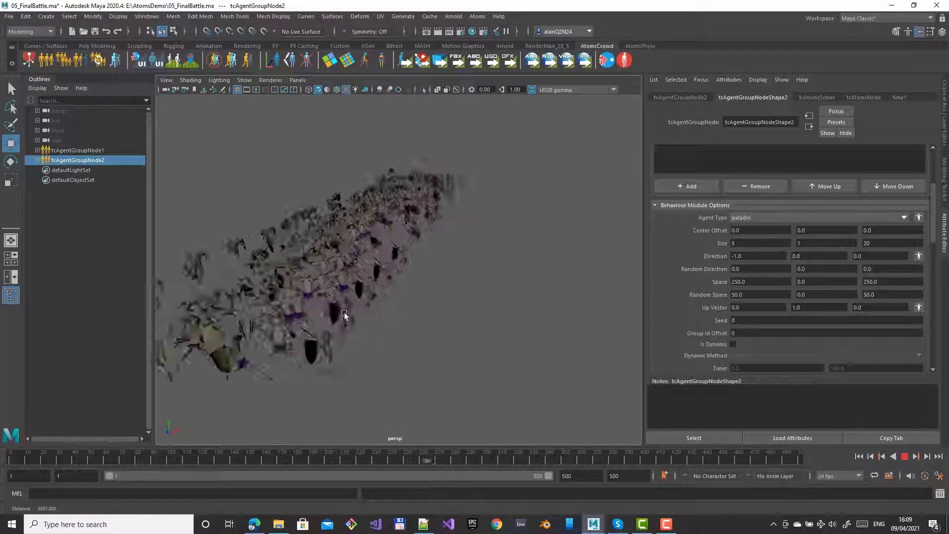